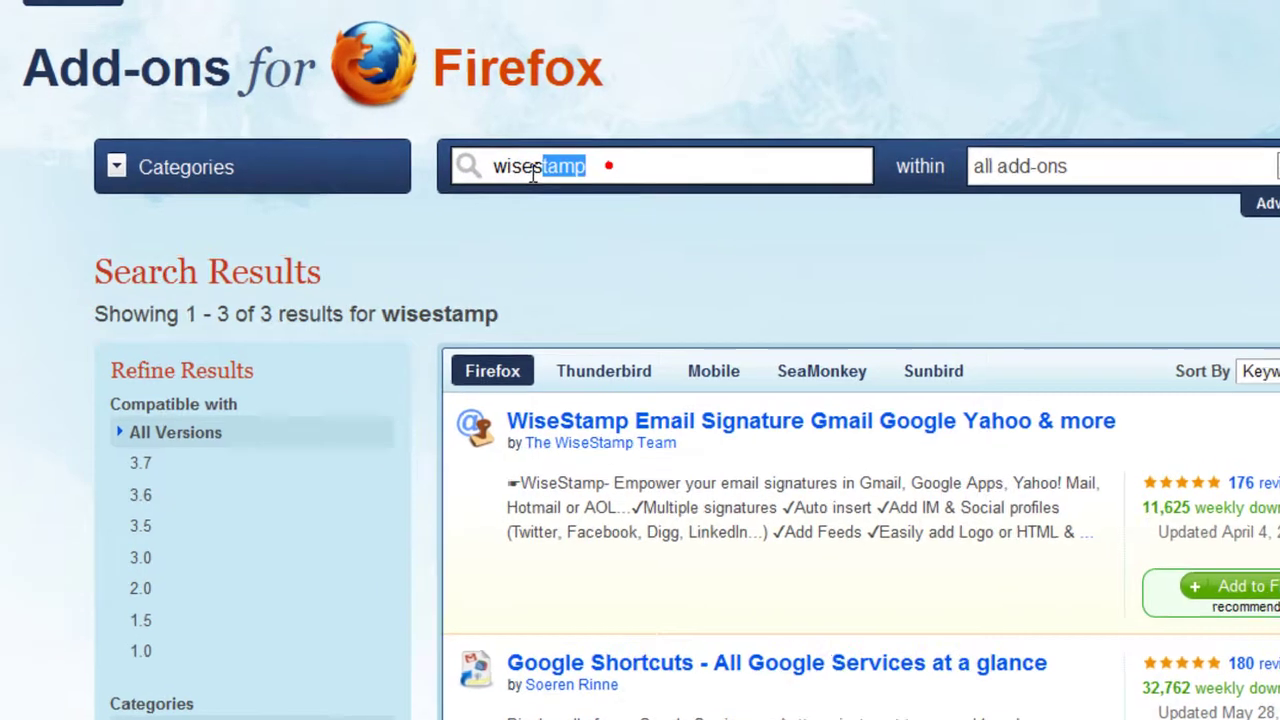
Install the WiseStamp Email Signature add-on from the 'wisestamp' add-ons search results.
drag(555, 155, 465, 155)
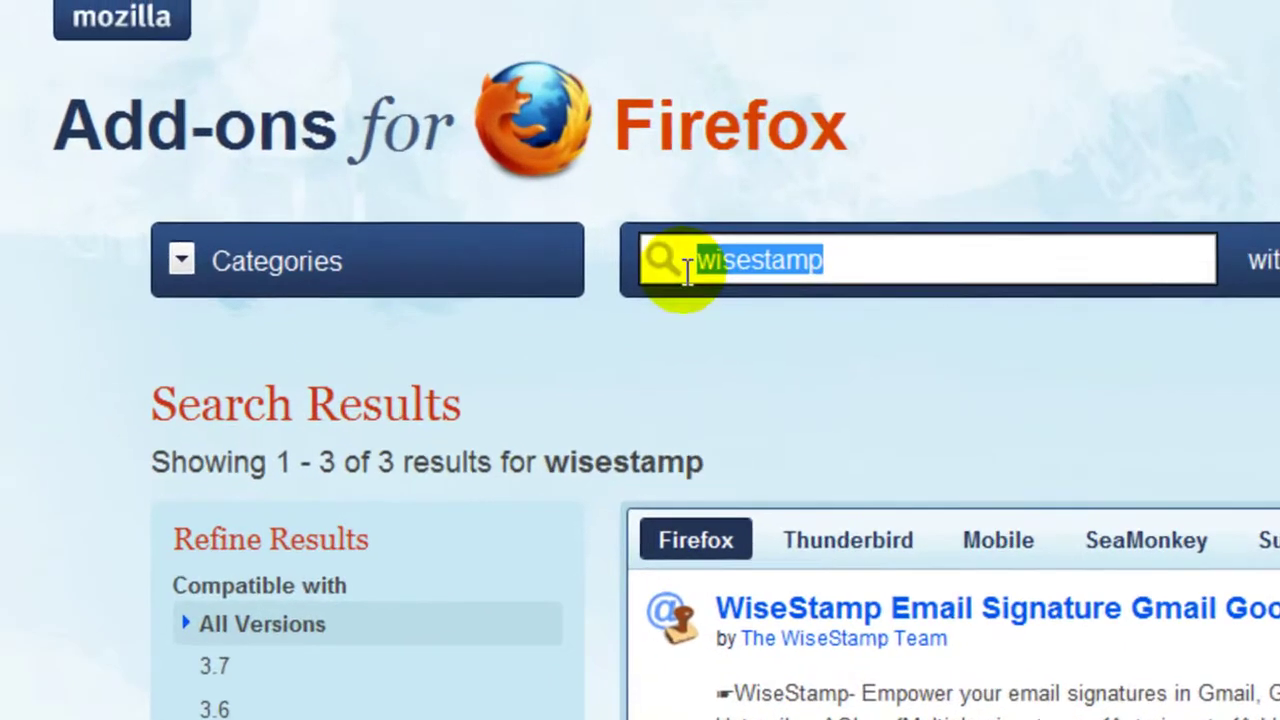
click(998, 366)
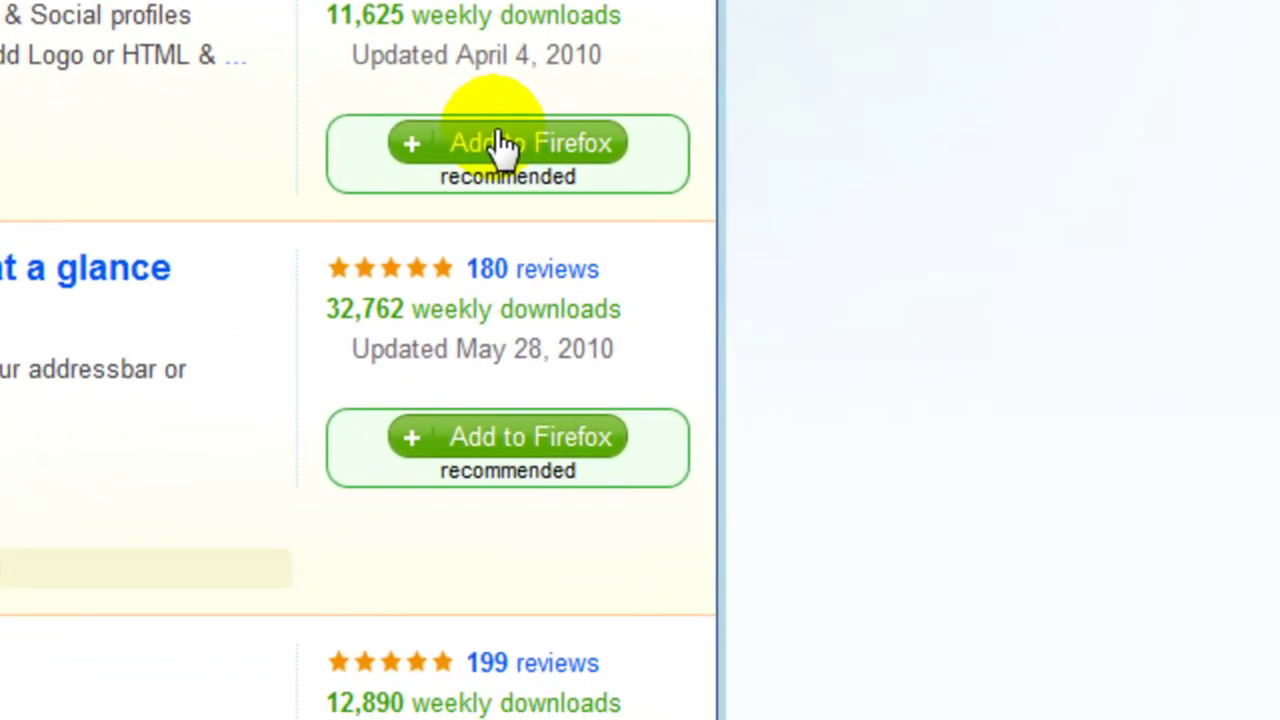
click(1090, 383)
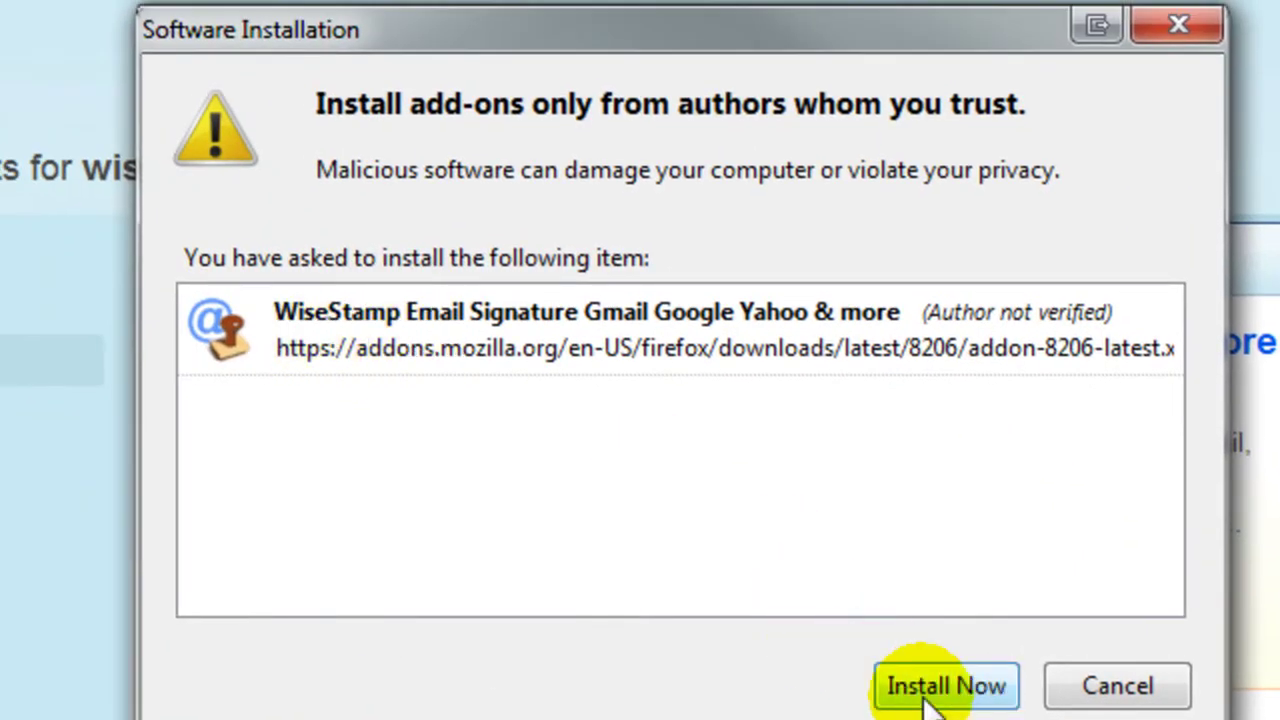
click(1120, 690)
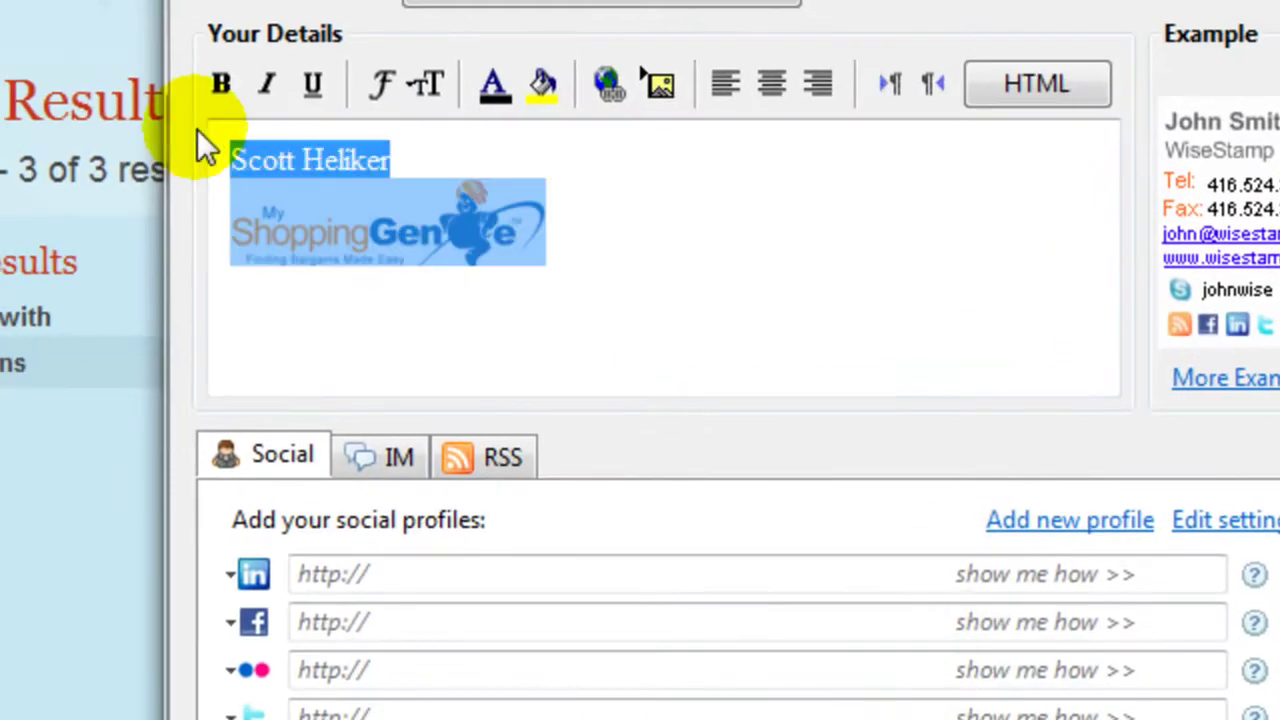
Replace the old signature name and logo with the user's full name.
key(Delete)
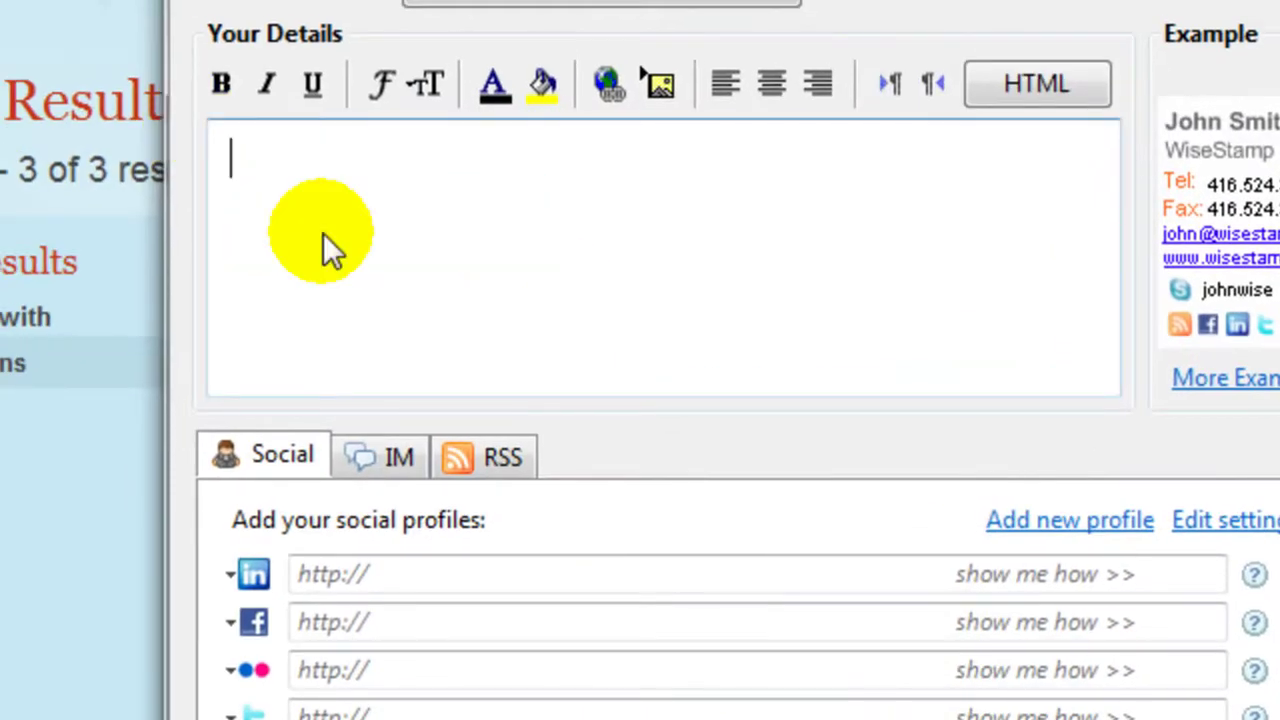
text(Scot6t)
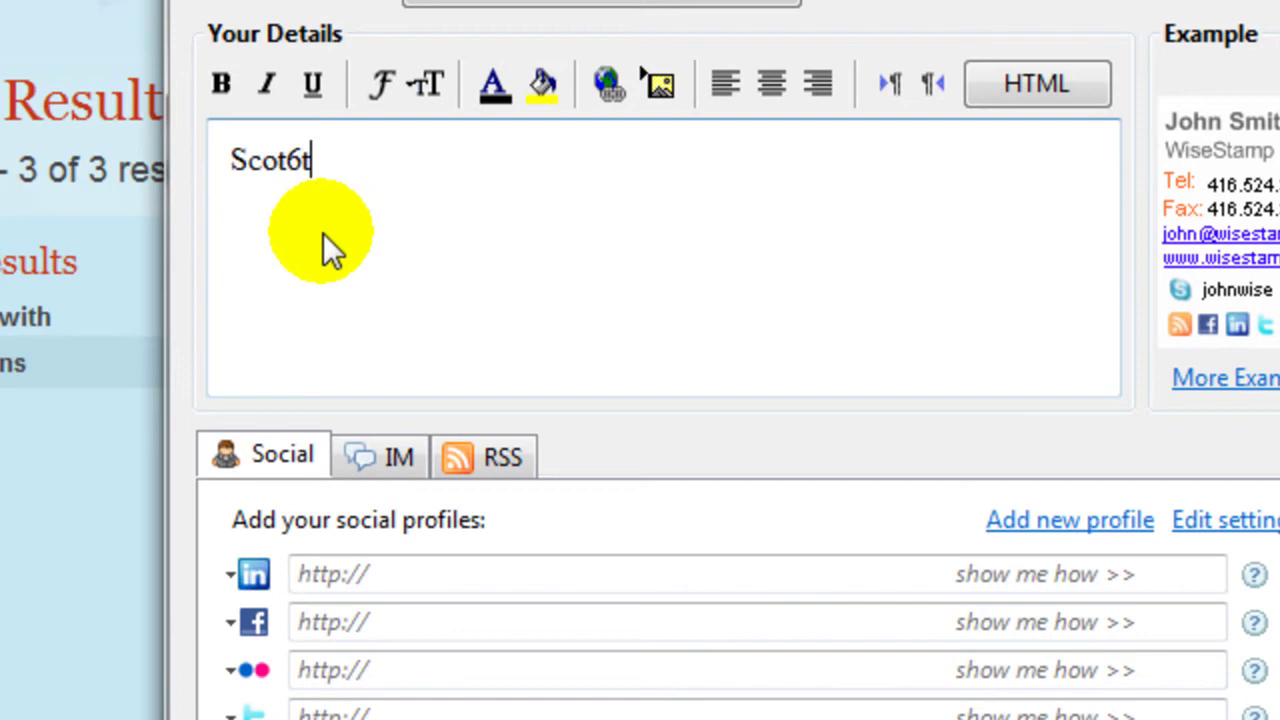
key(BackSpace)
key(BackSpace)
text(t He)
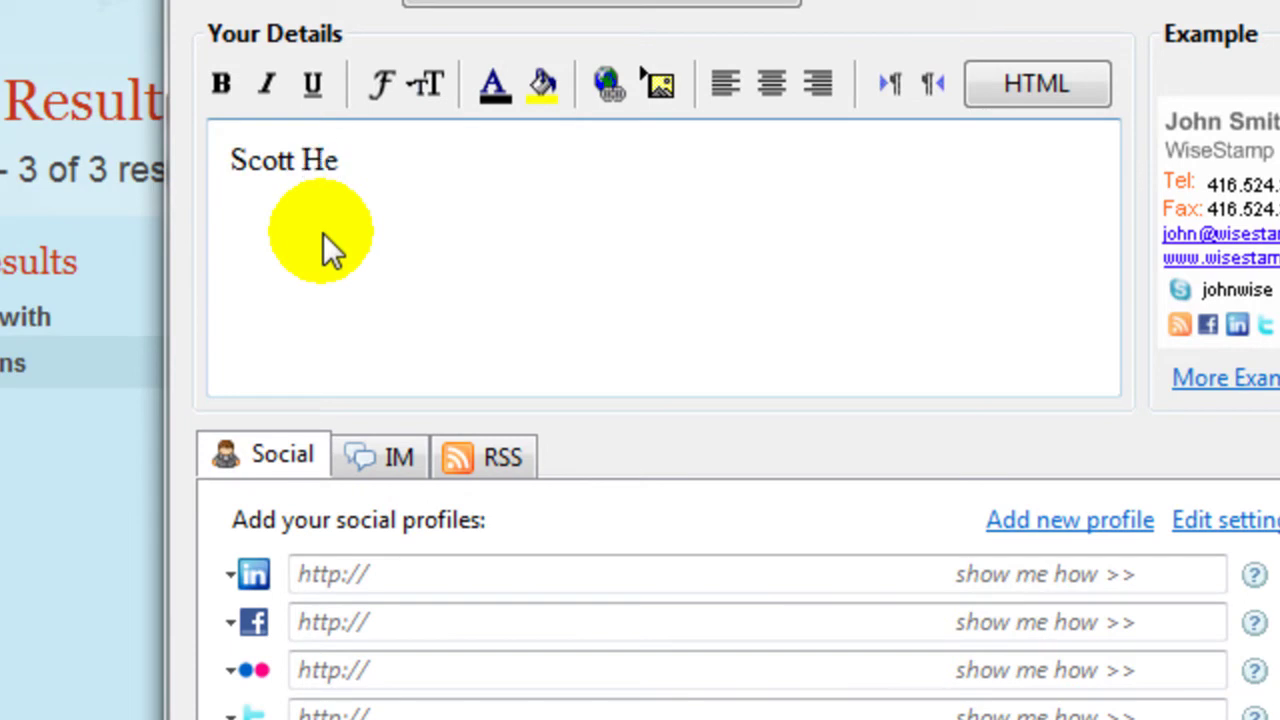
text(liker)
Add a second line 'Click Here To Genie' under the name and select it.
key(Return)
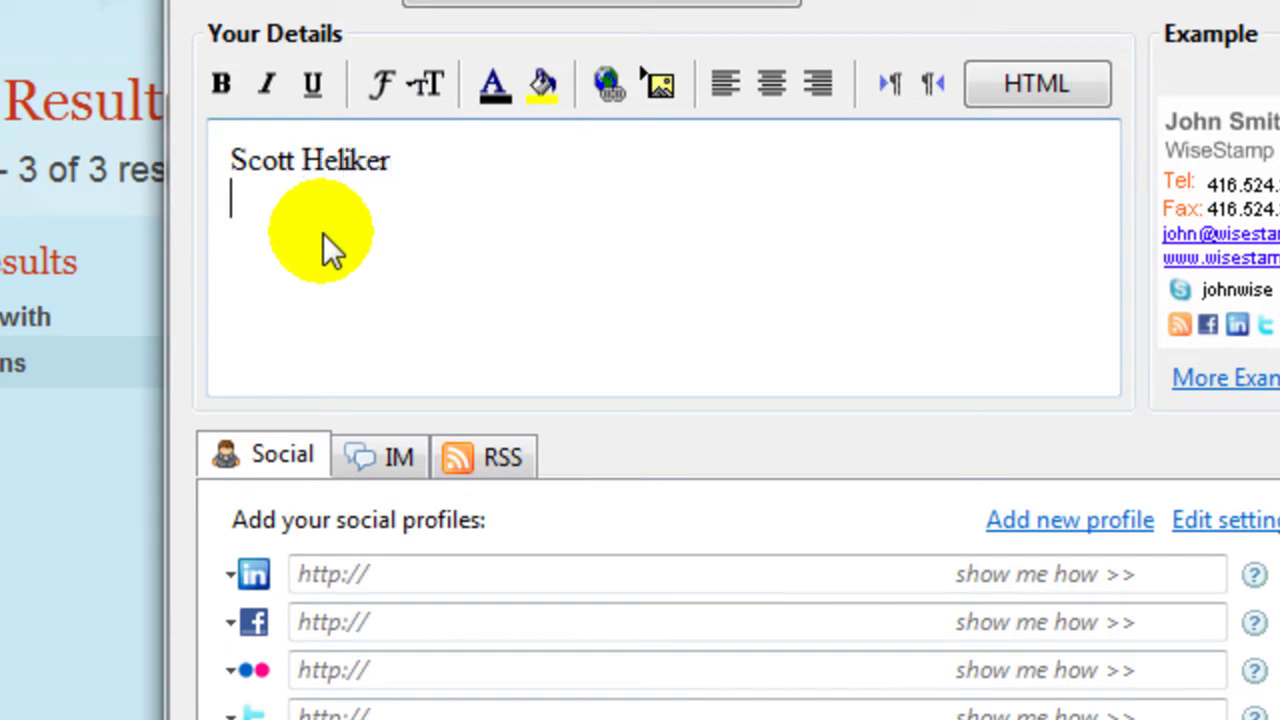
text(Clic)
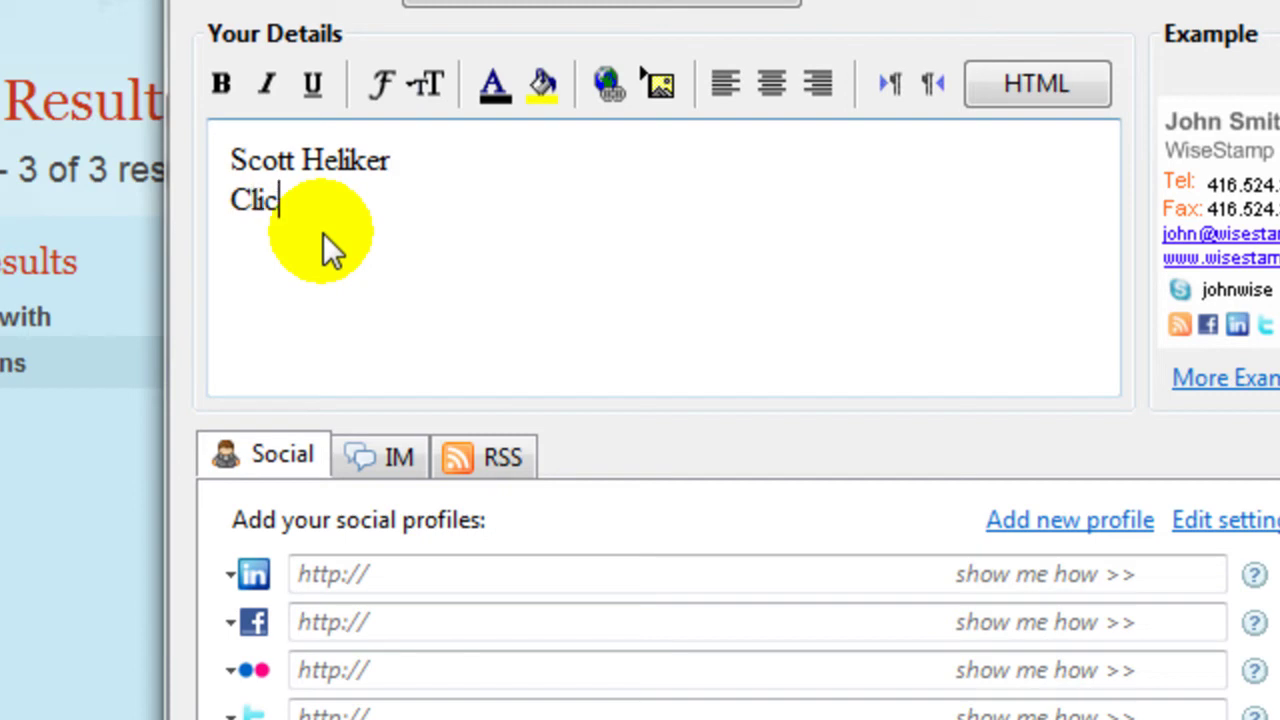
text(k Here to)
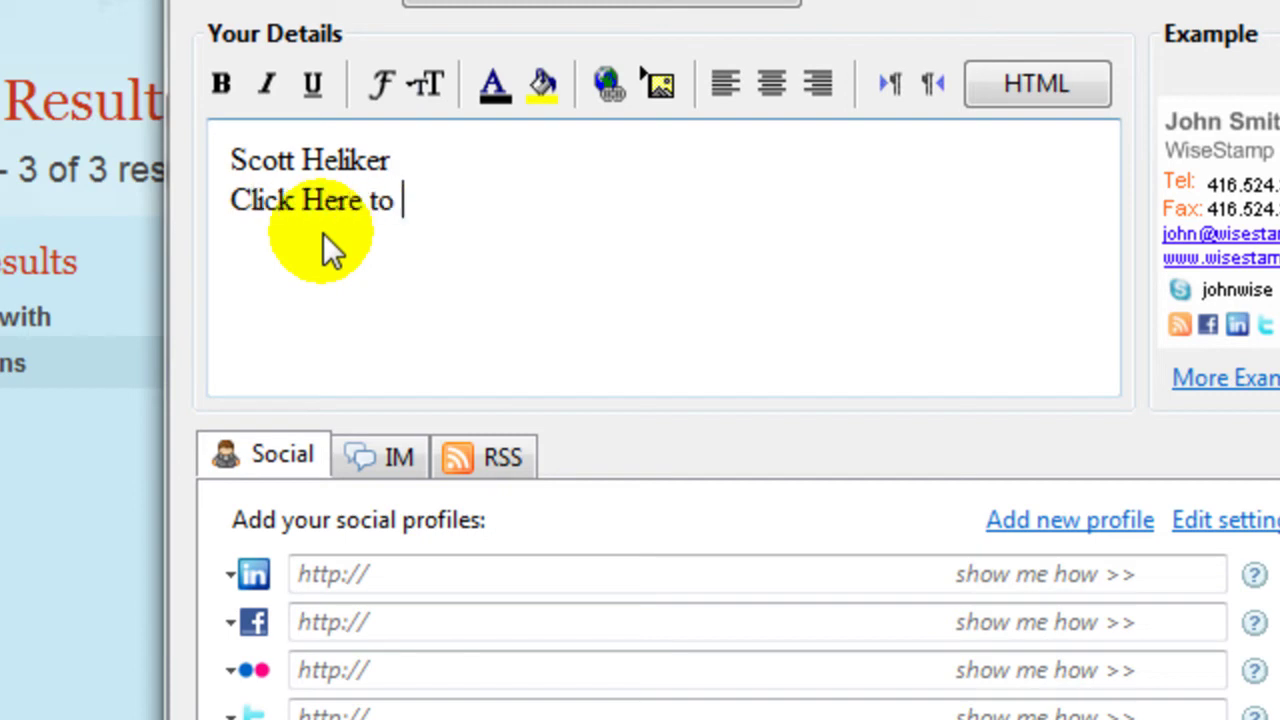
key(BackSpace)
key(BackSpace)
text(To )
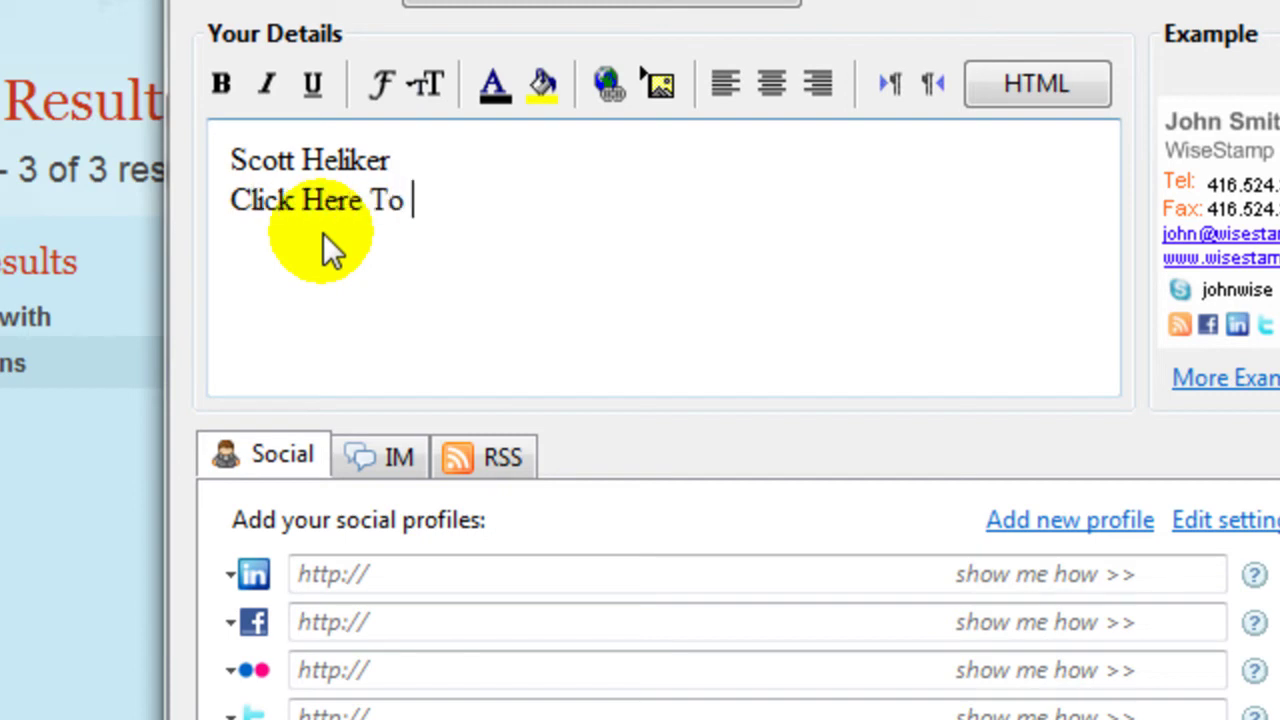
text(Genie)
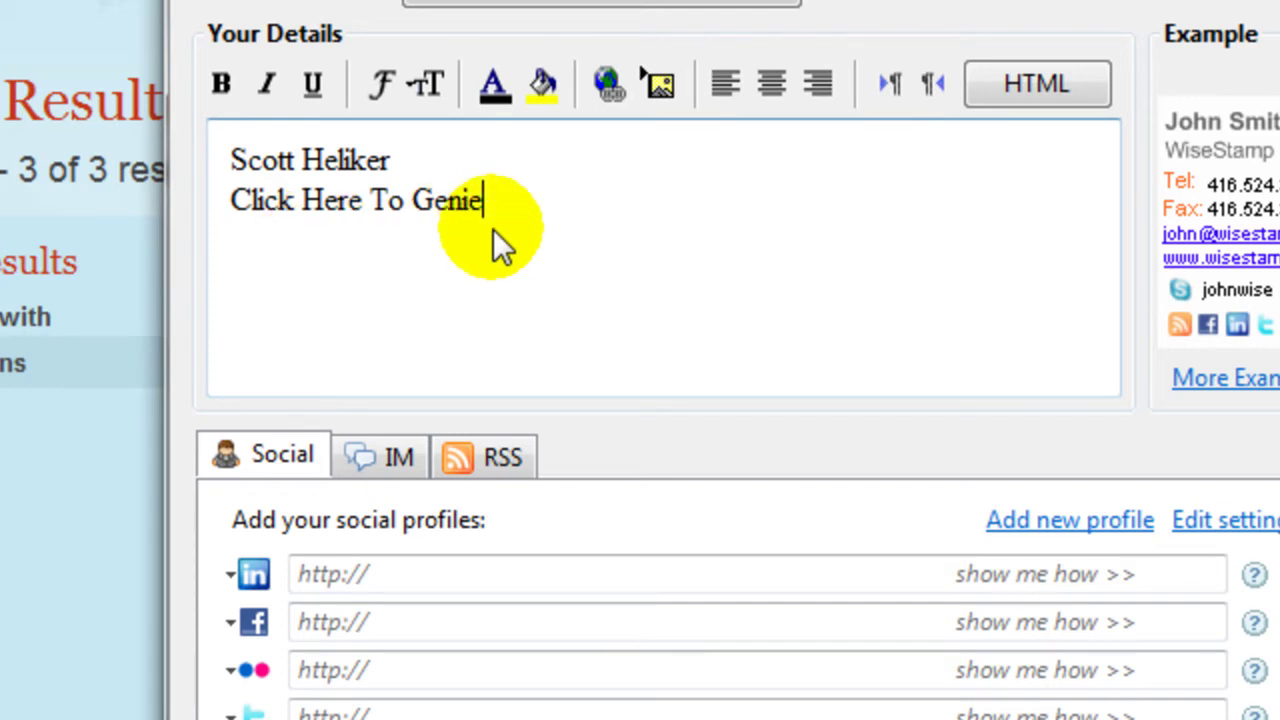
mouse_move(506, 208)
mouse_down()
mouse_move(414, 201)
mouse_move(249, 223)
mouse_up()
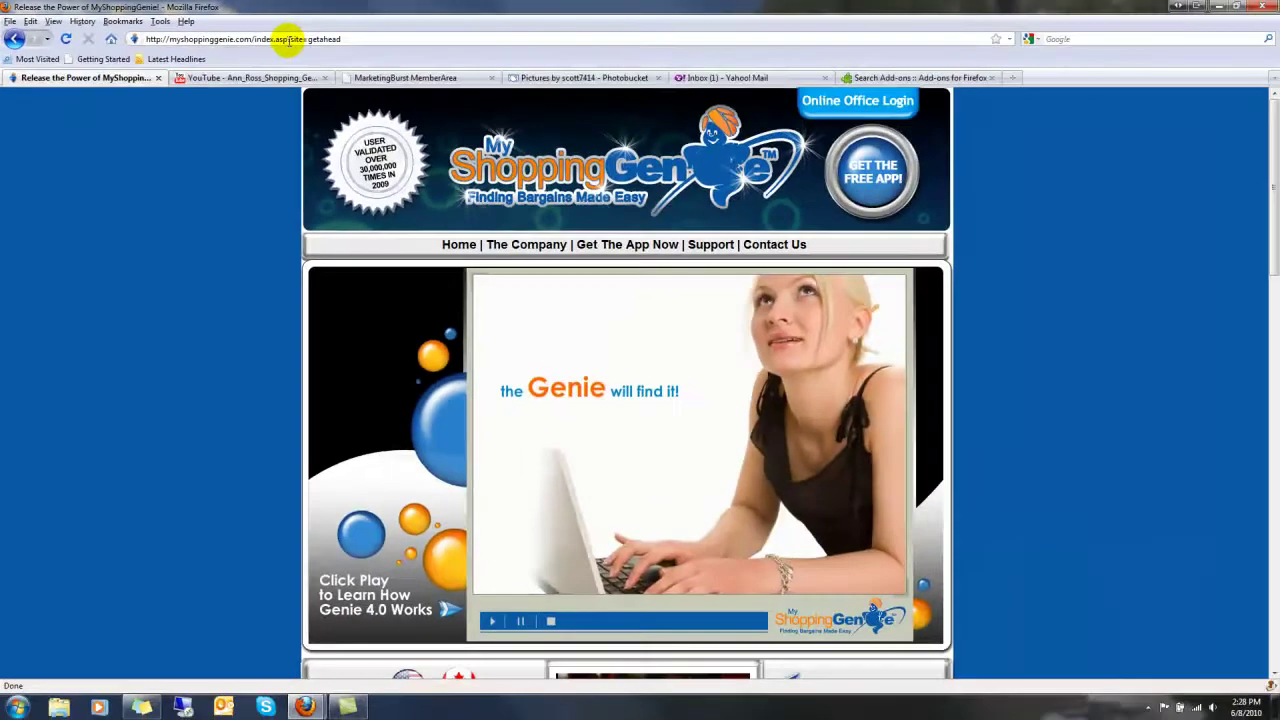
Copy the My Shopping Genie getahead page address from the address bar.
click(288, 40)
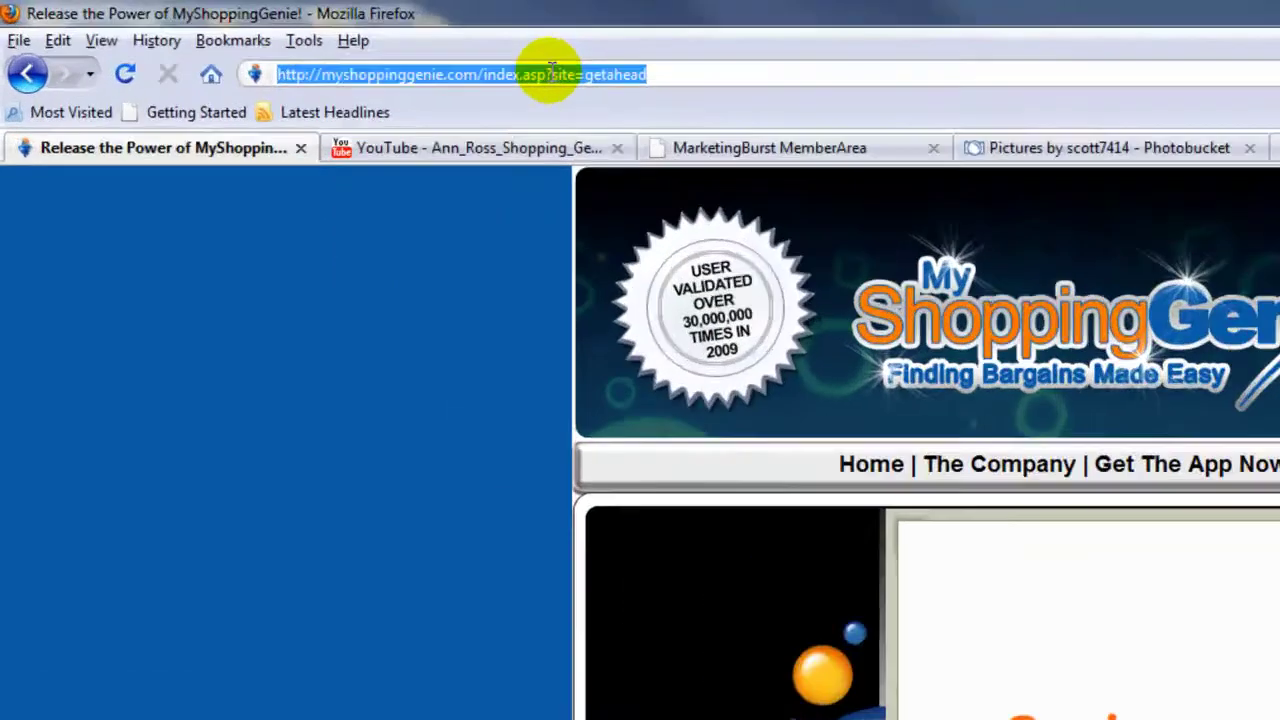
right_click(290, 38)
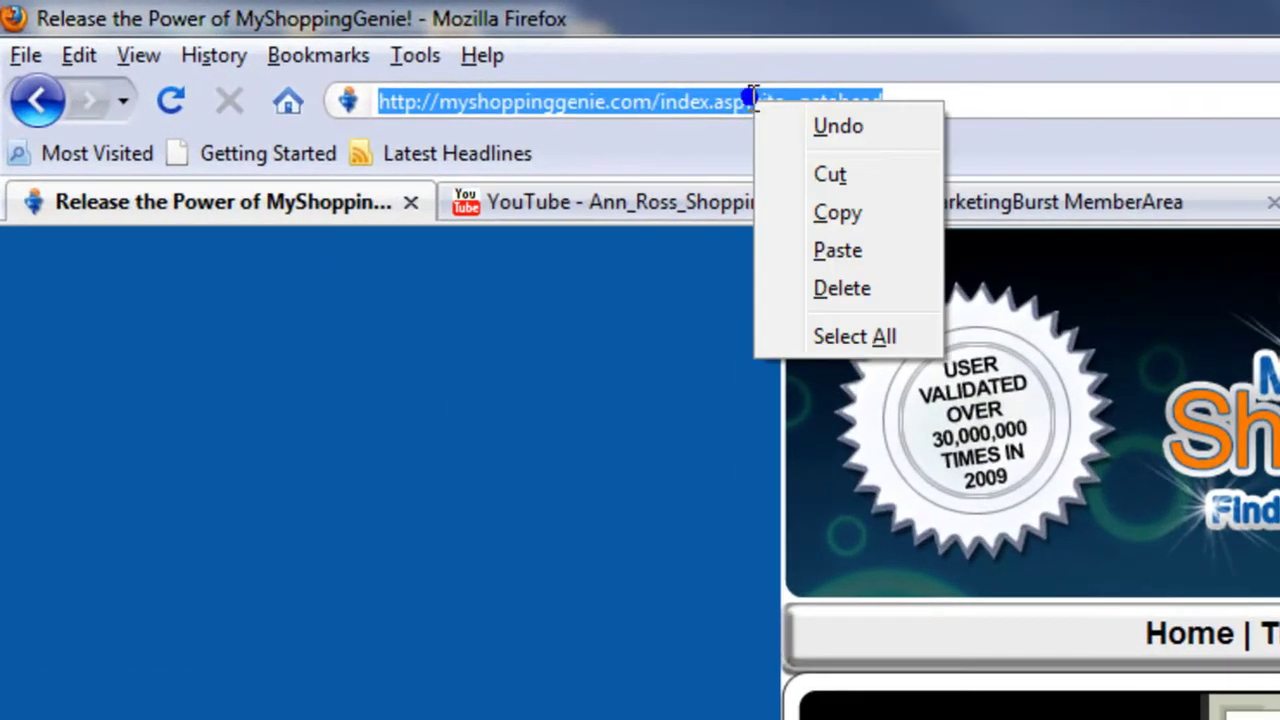
click(852, 214)
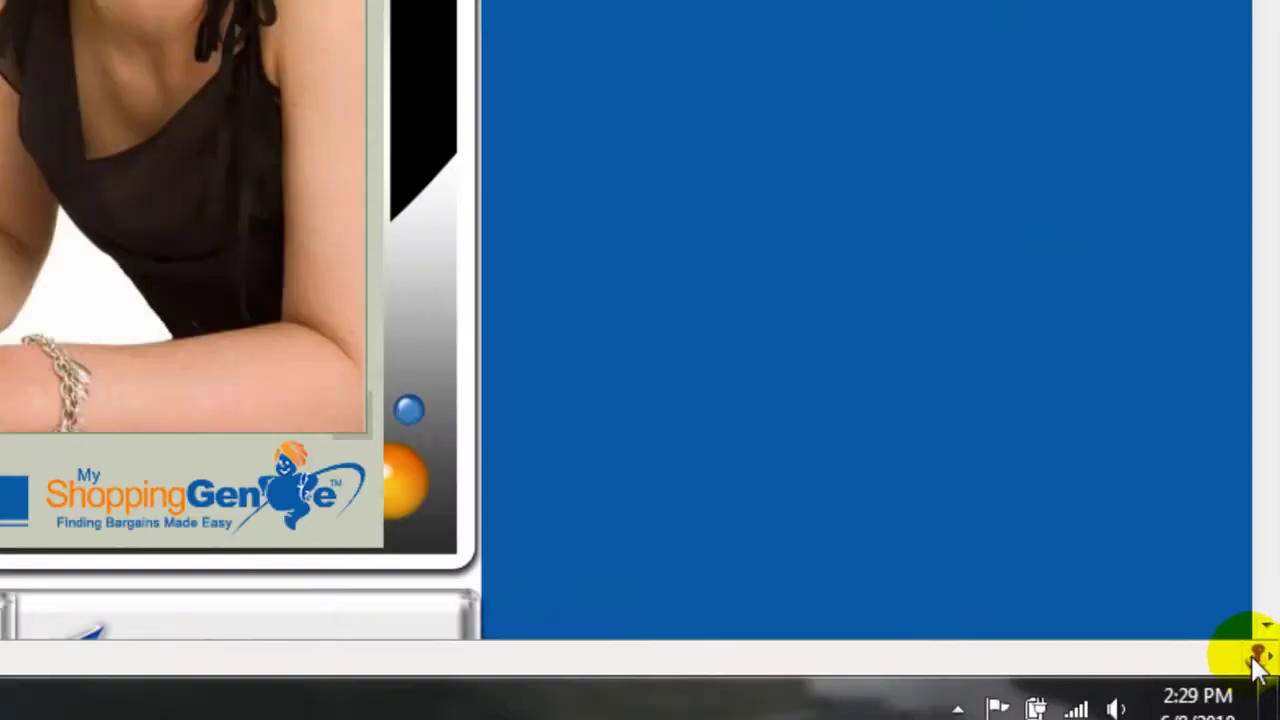
Link 'Click Here To Genie' in the WiseStamp signature to the copied page address.
right_click(1226, 563)
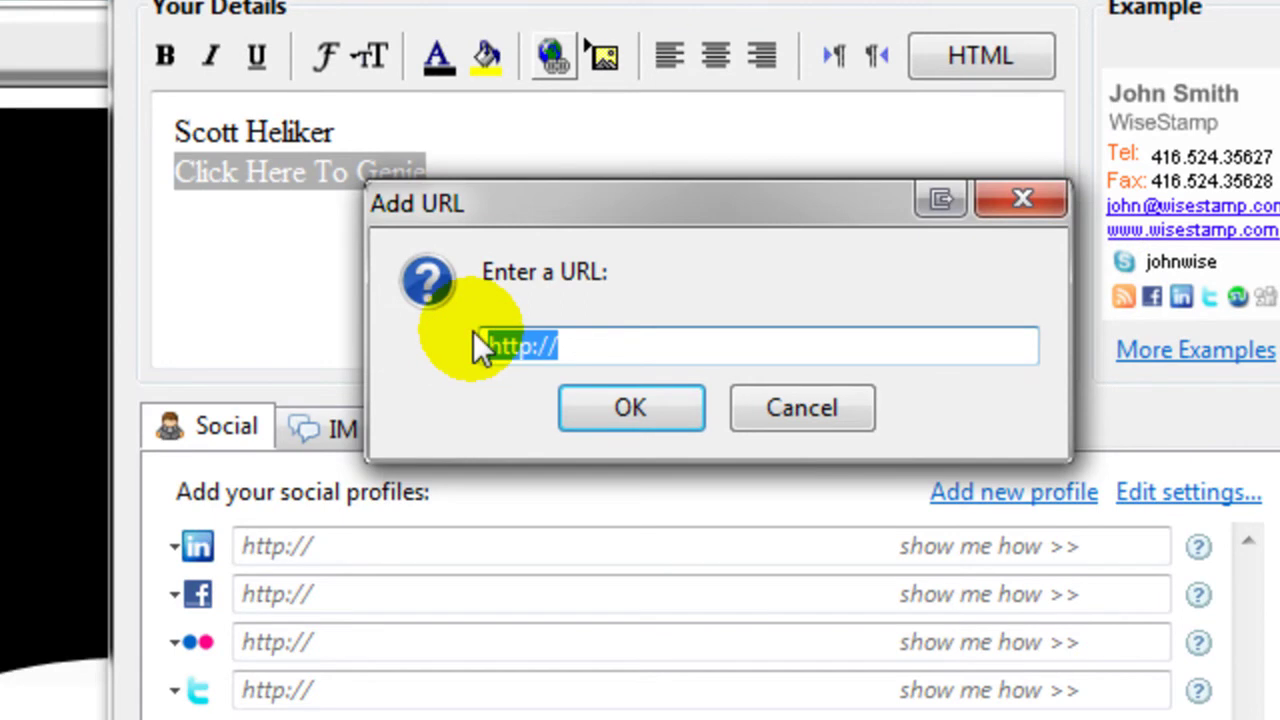
key(ctrl+v)
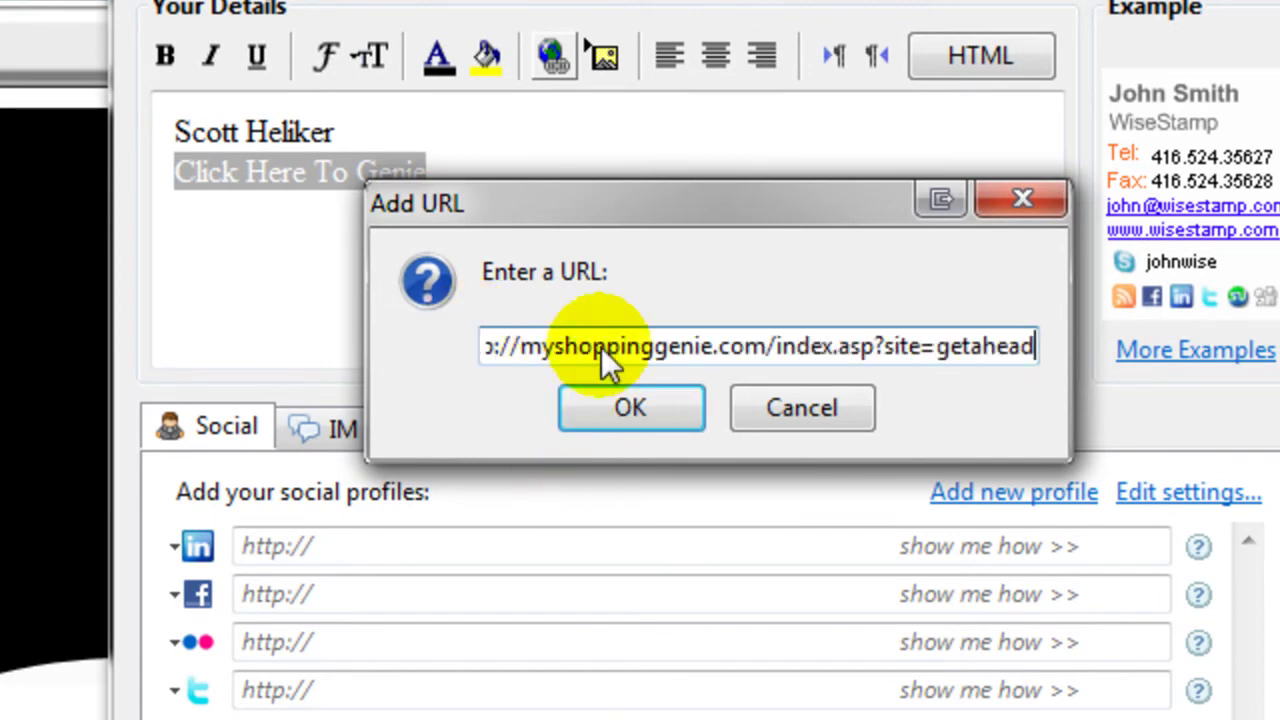
mouse_move(617, 346)
mouse_down()
mouse_move(460, 346)
mouse_move(510, 368)
mouse_up()
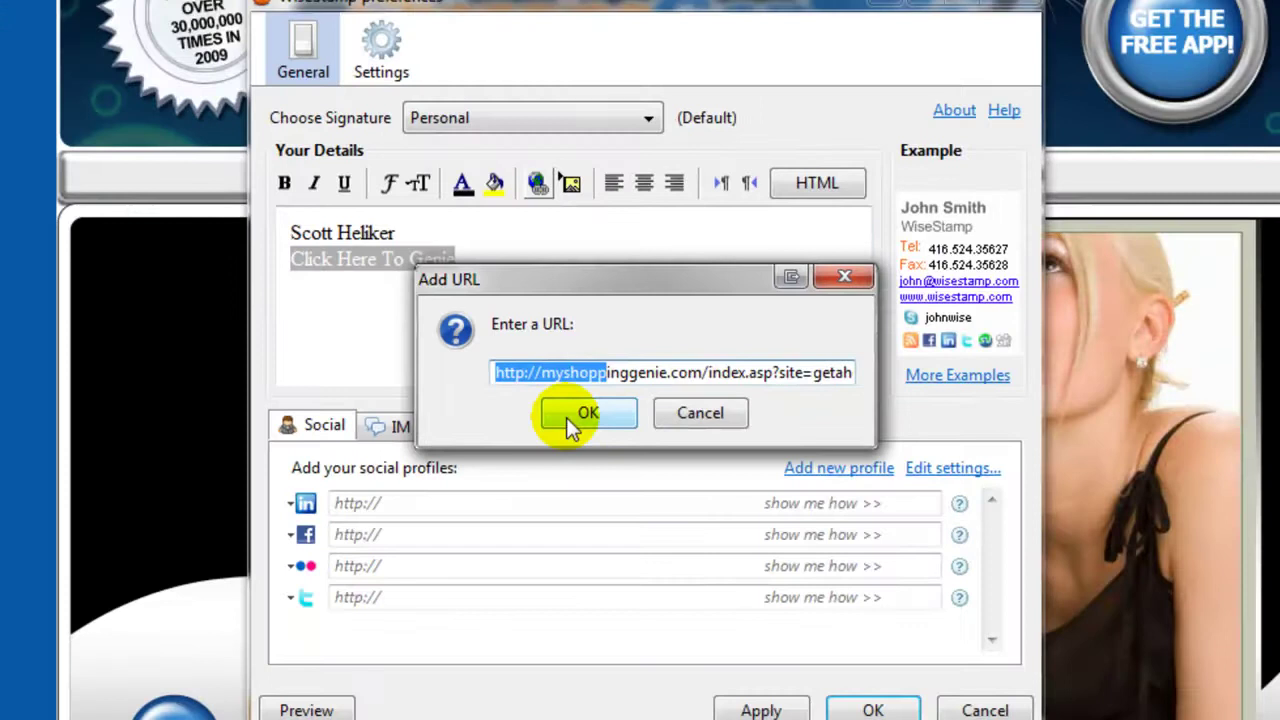
click(566, 417)
click(541, 348)
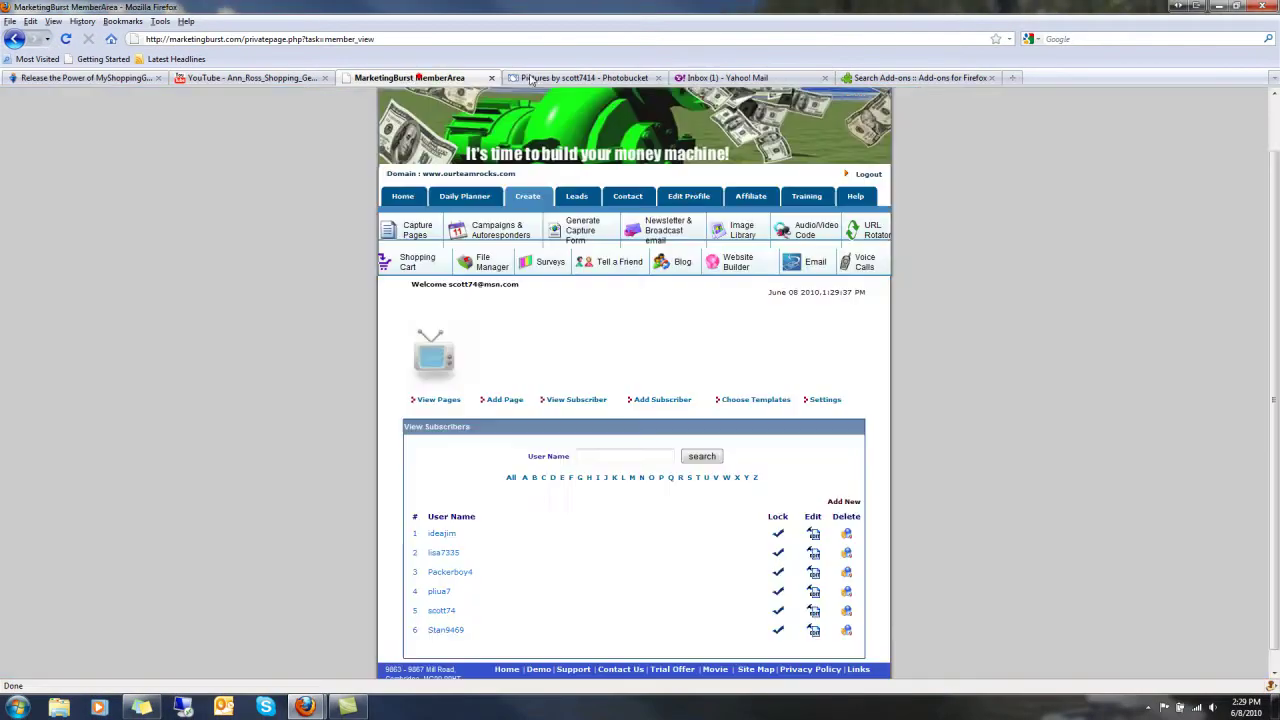
Upload logo_genie_top.jpg from the Desktop to the Photobucket album.
click(531, 78)
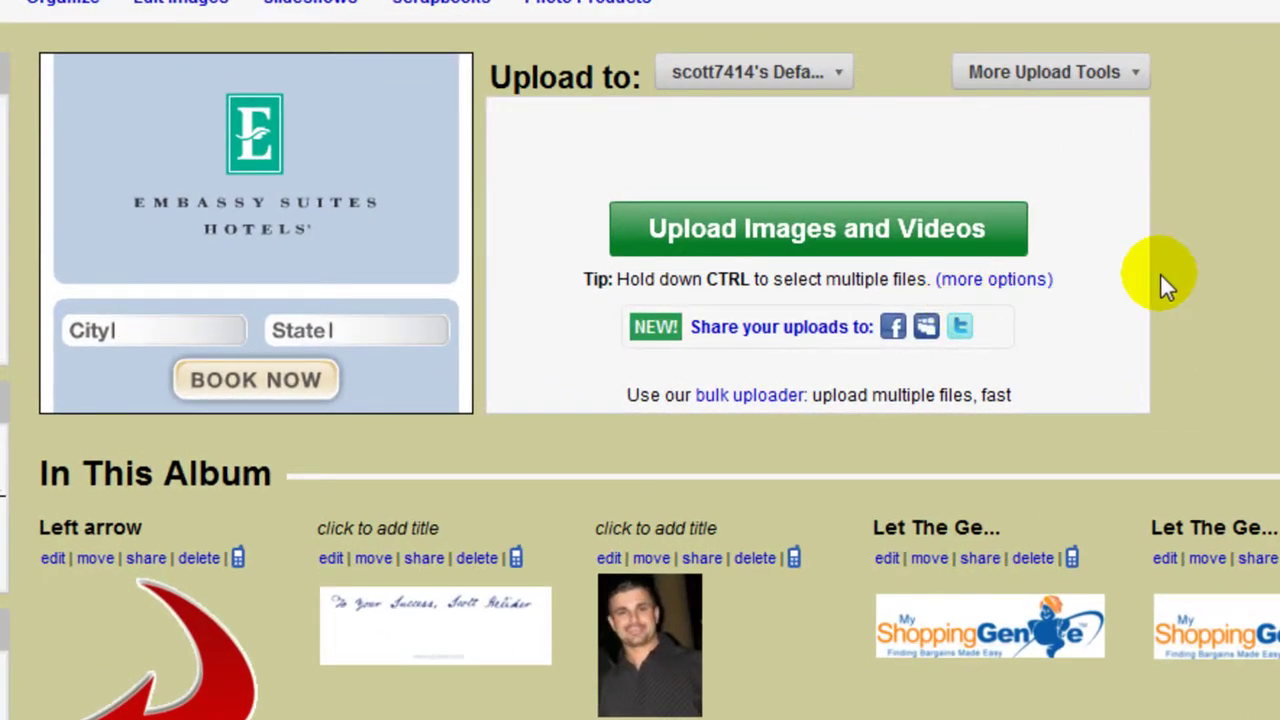
click(848, 252)
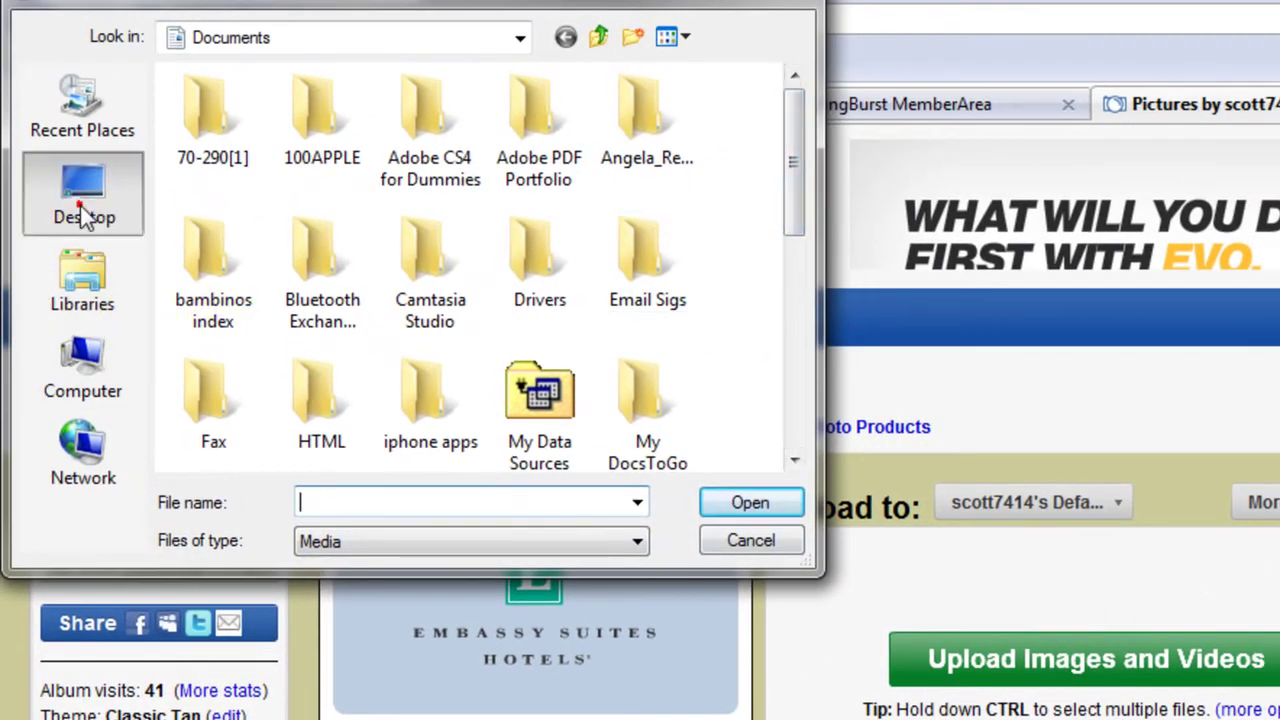
click(81, 205)
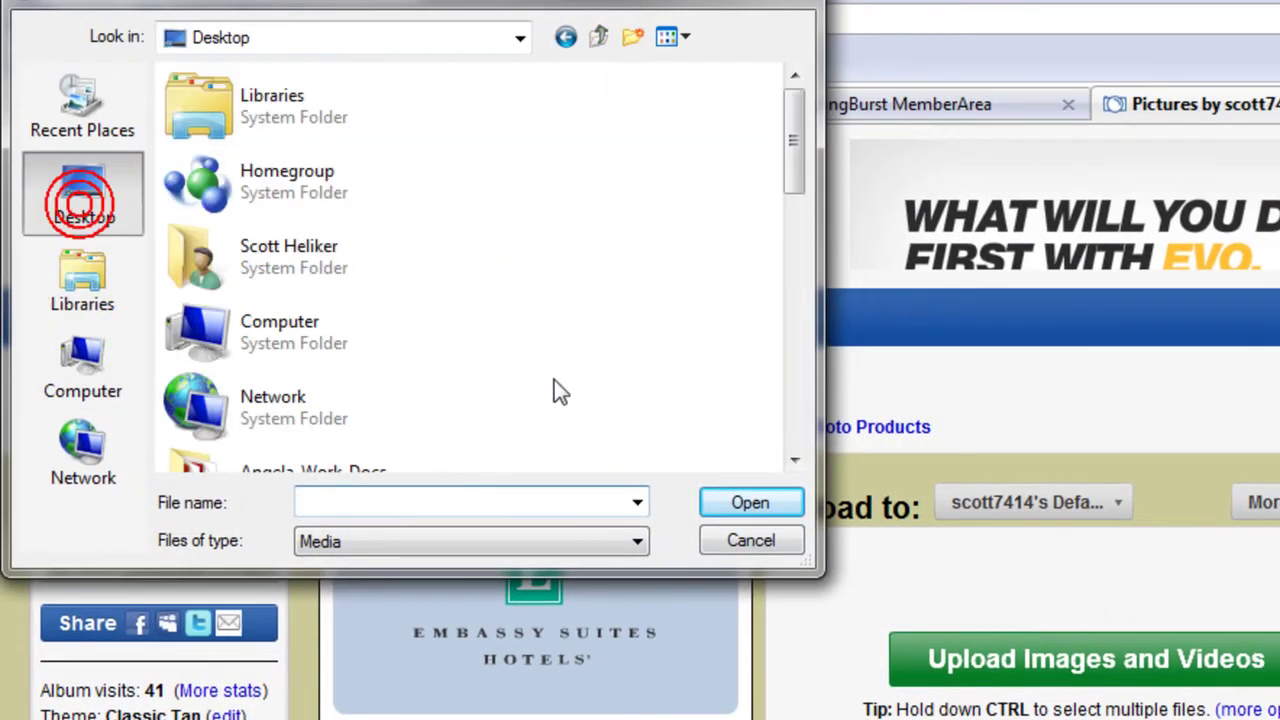
drag(797, 145, 785, 462)
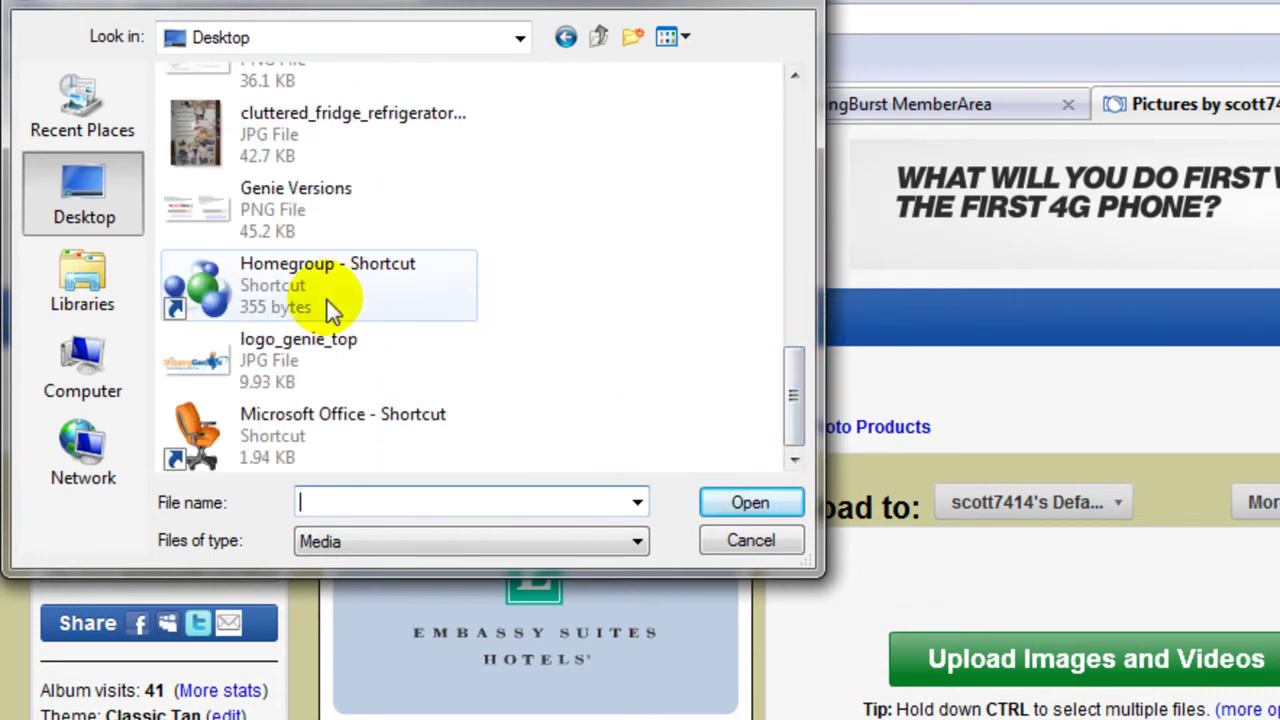
double_click(264, 369)
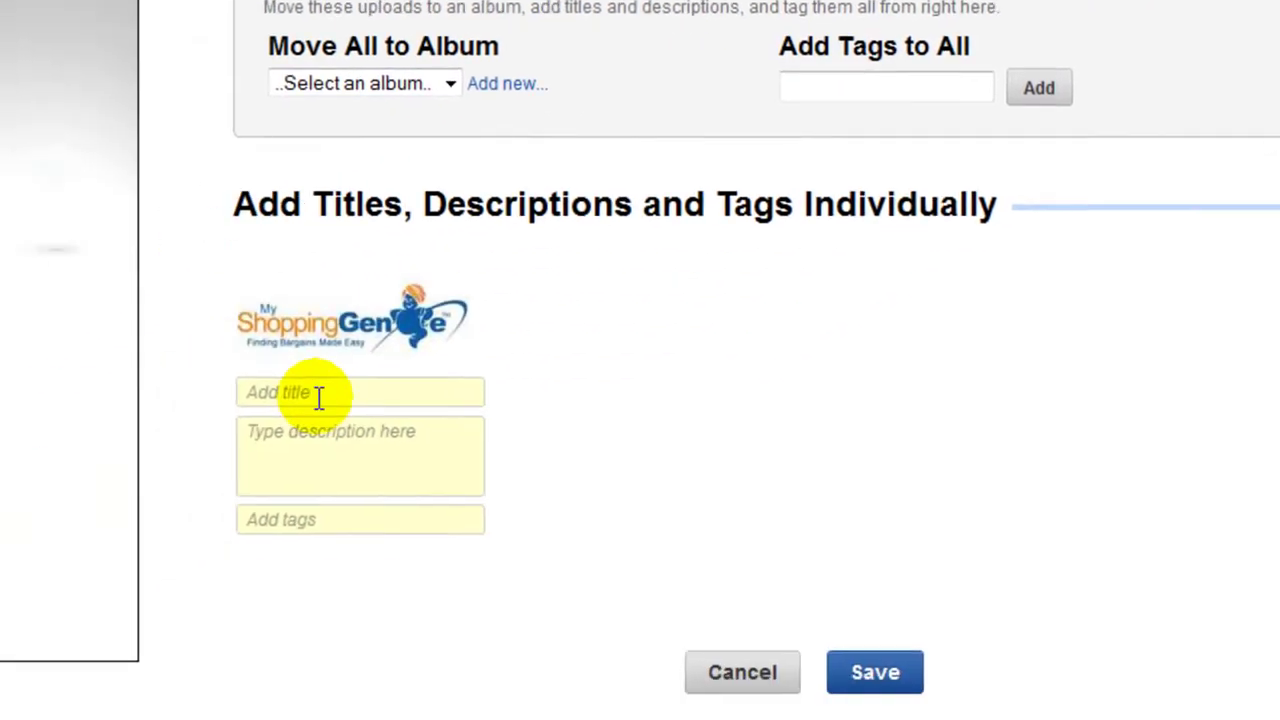
Title the uploaded logo 'shopping genie' and save its details.
click(366, 365)
text(s)
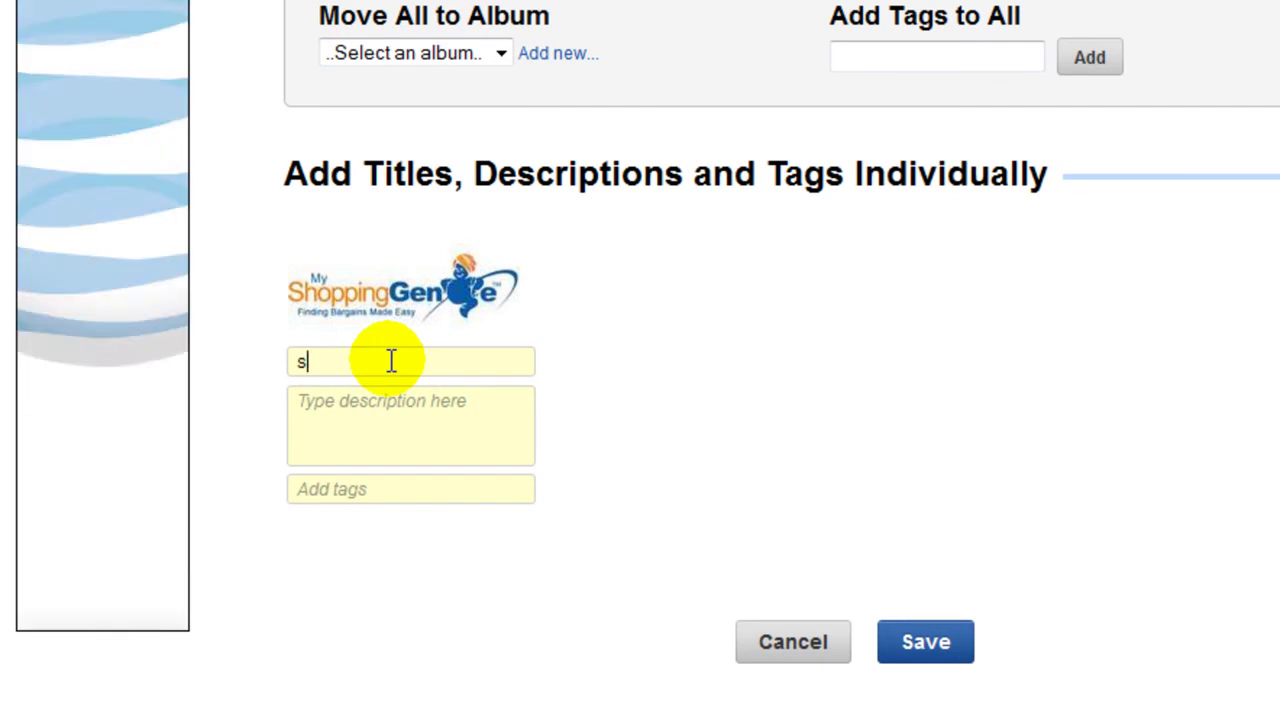
text(hopping genie)
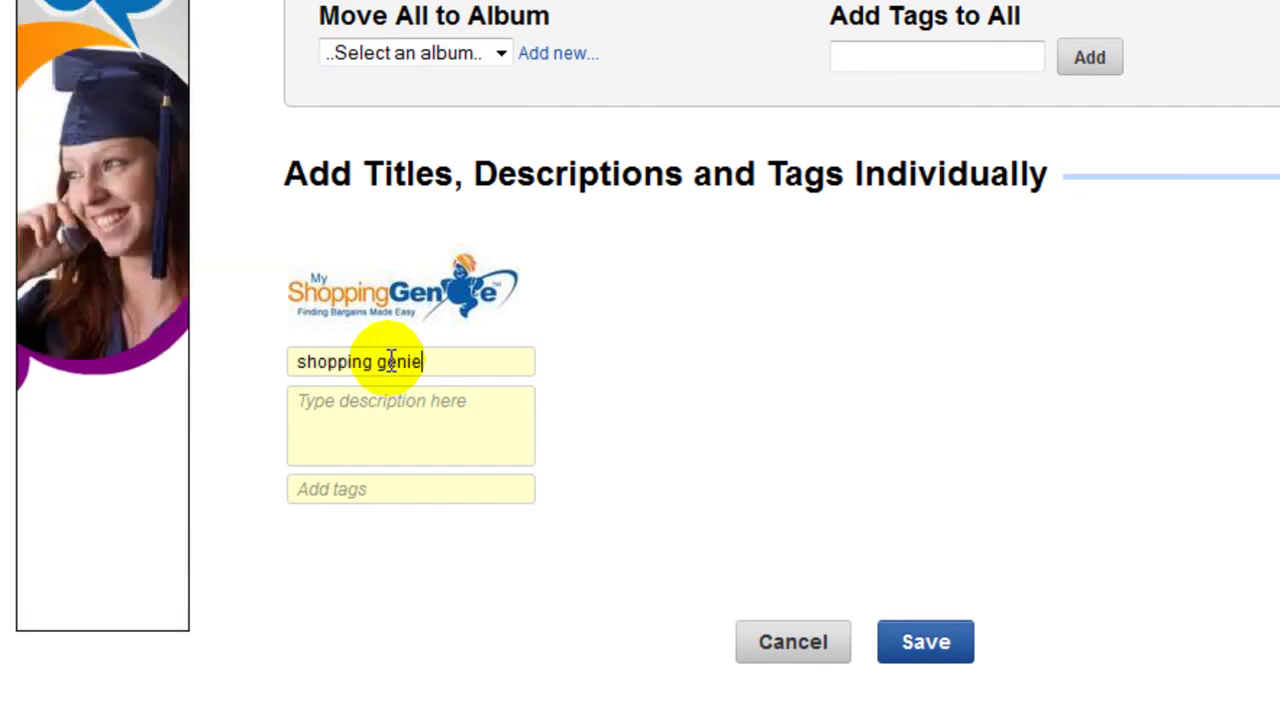
click(366, 490)
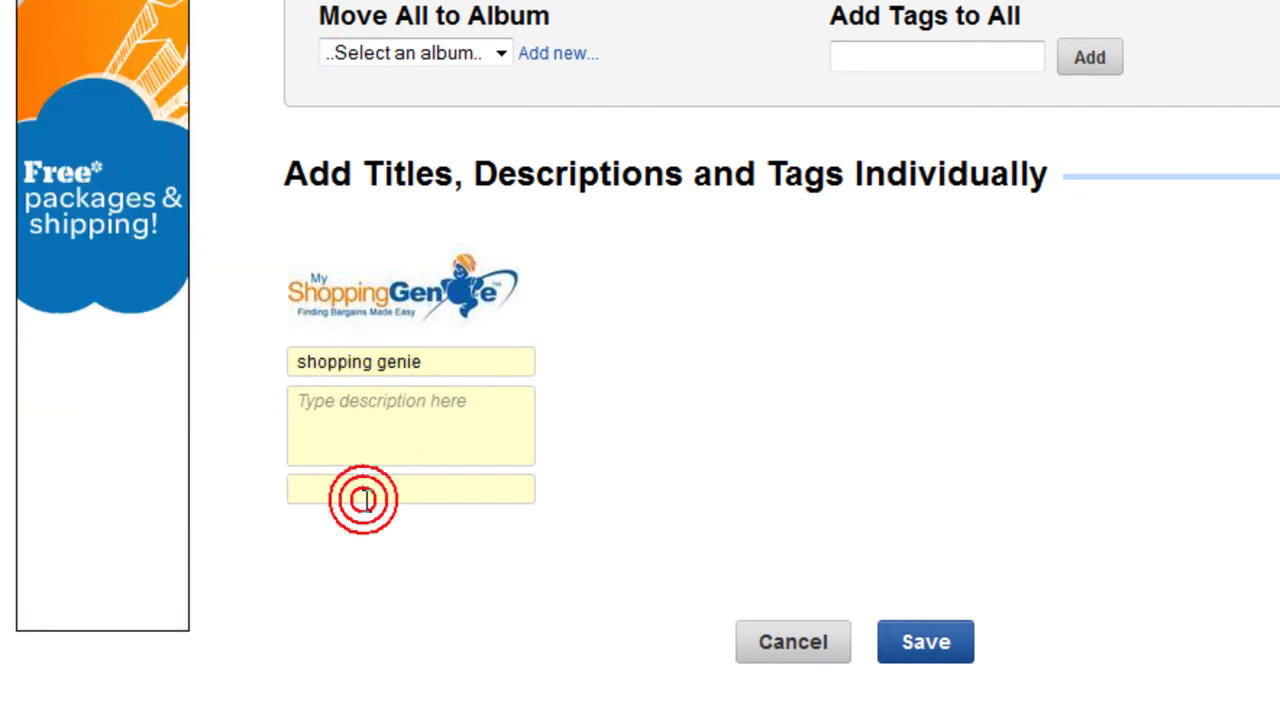
click(912, 645)
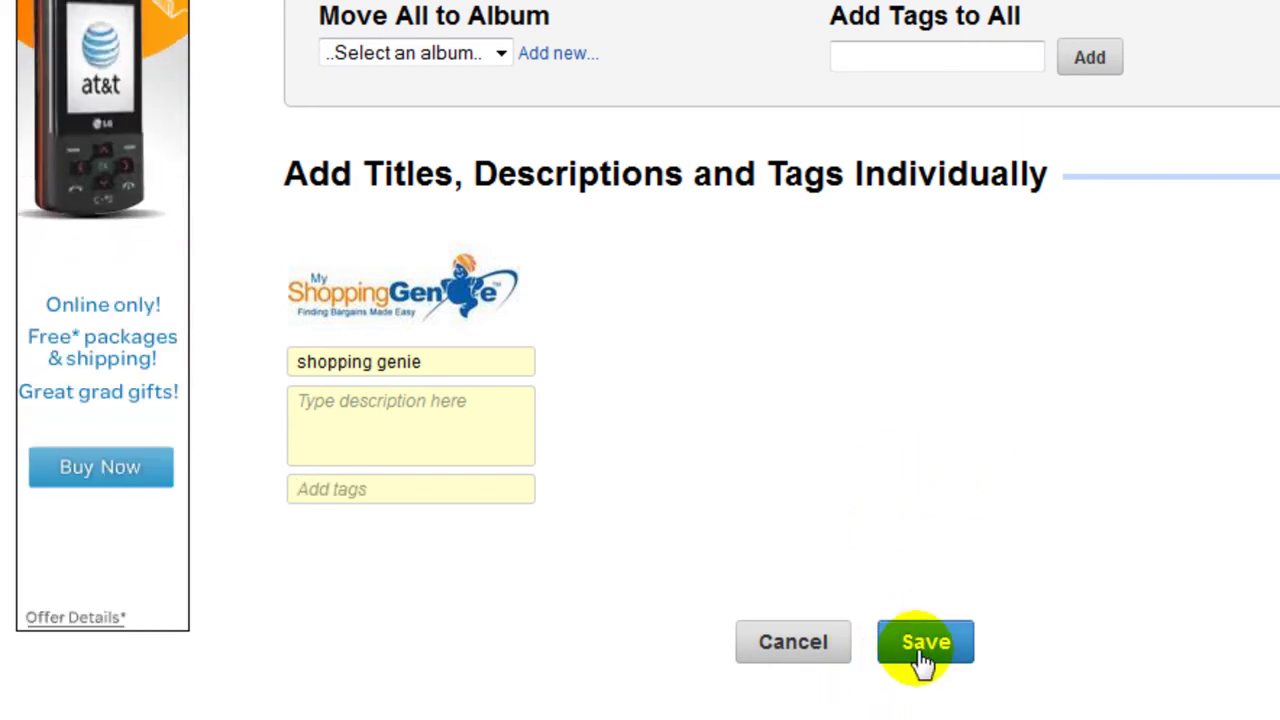
click(922, 660)
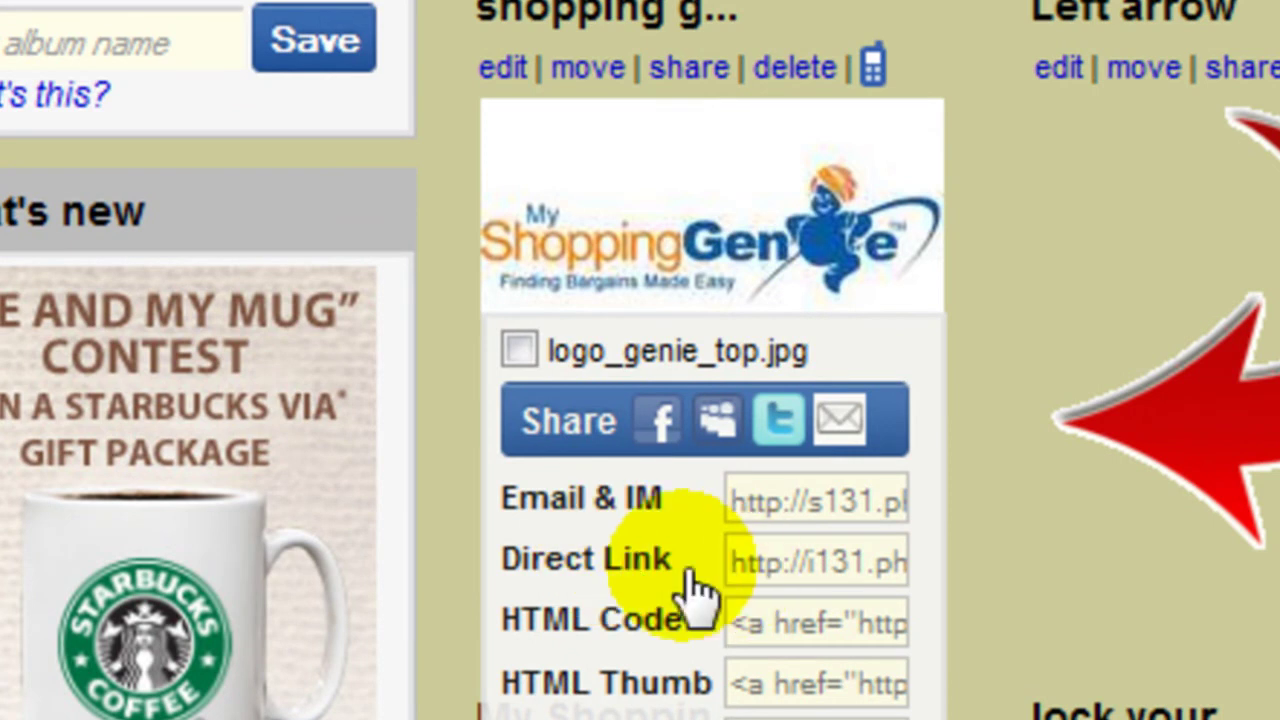
Copy the direct link address of the logo_genie_top.jpg image.
click(764, 565)
right_click(764, 565)
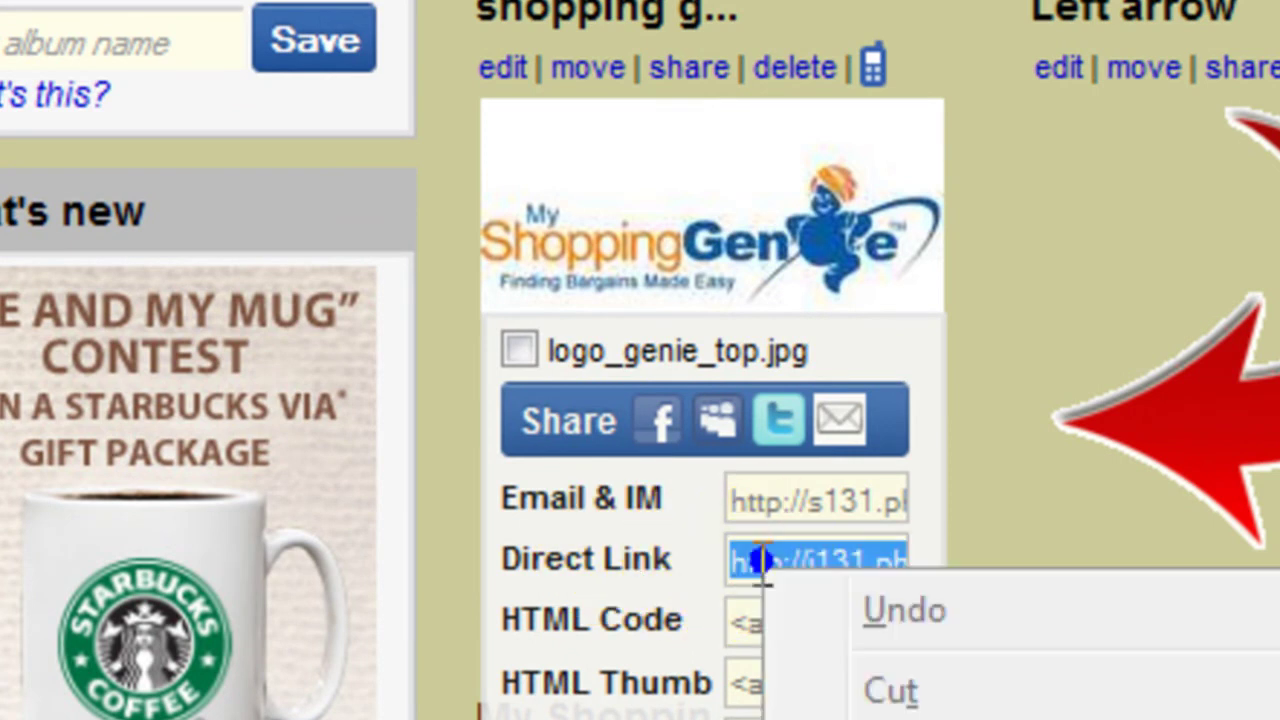
click(950, 545)
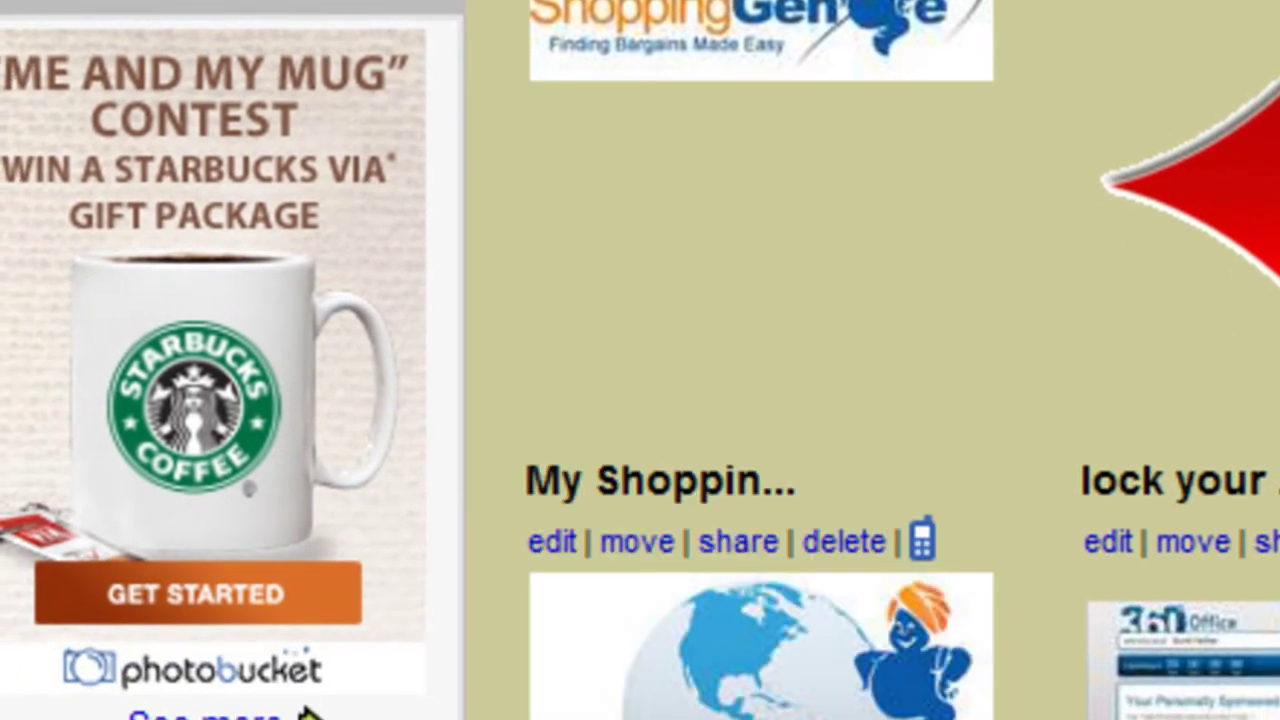
scroll(310, 714, up, 3)
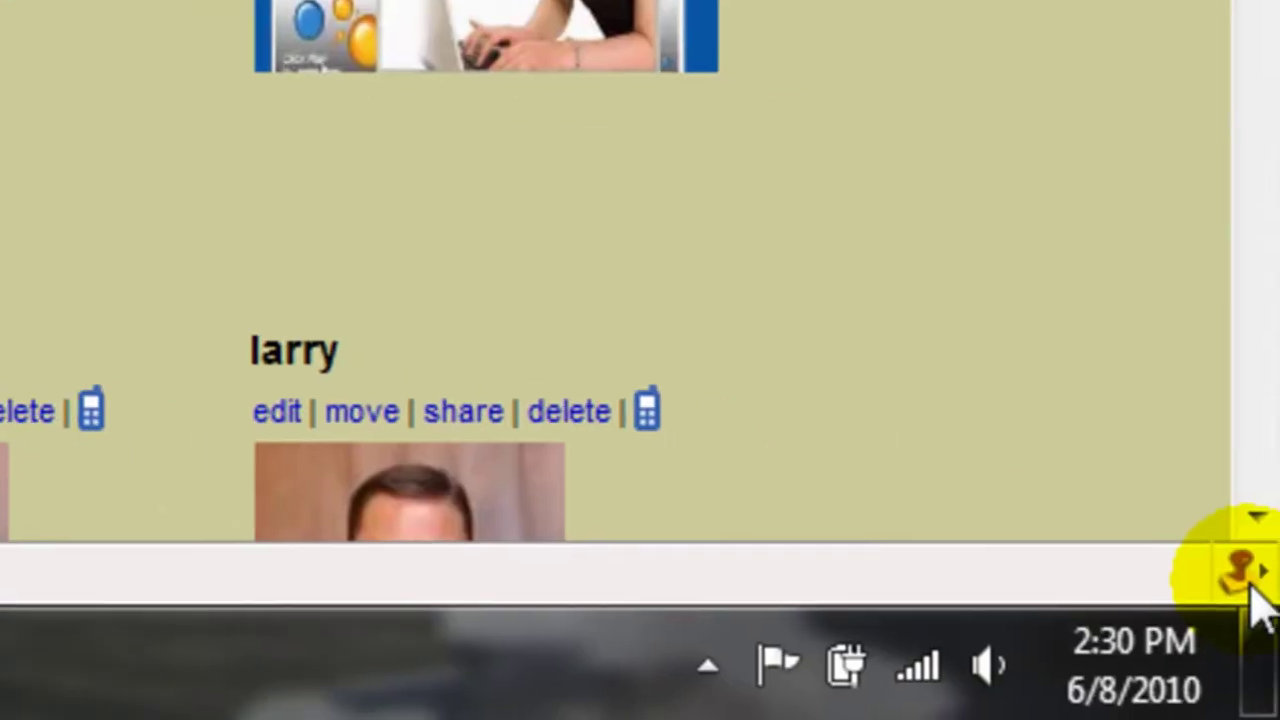
Insert the genie logo into the WiseStamp signature from the copied Photobucket direct link.
right_click(1247, 584)
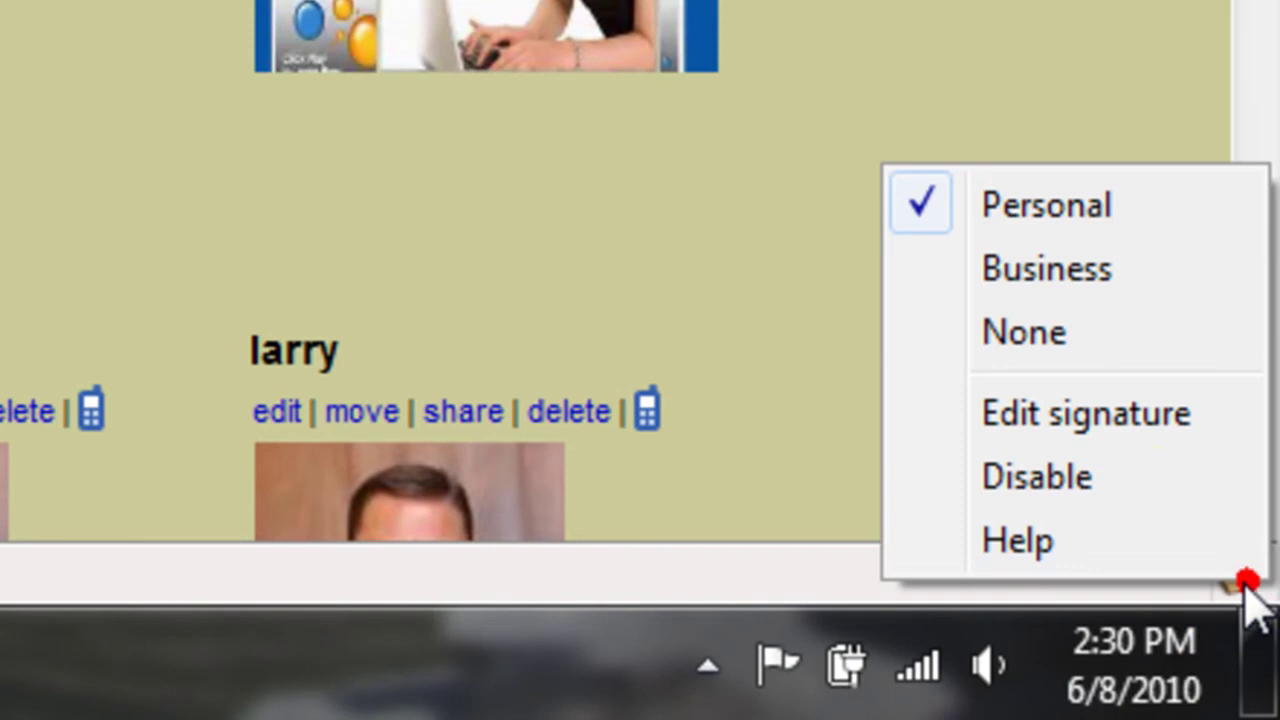
click(1078, 420)
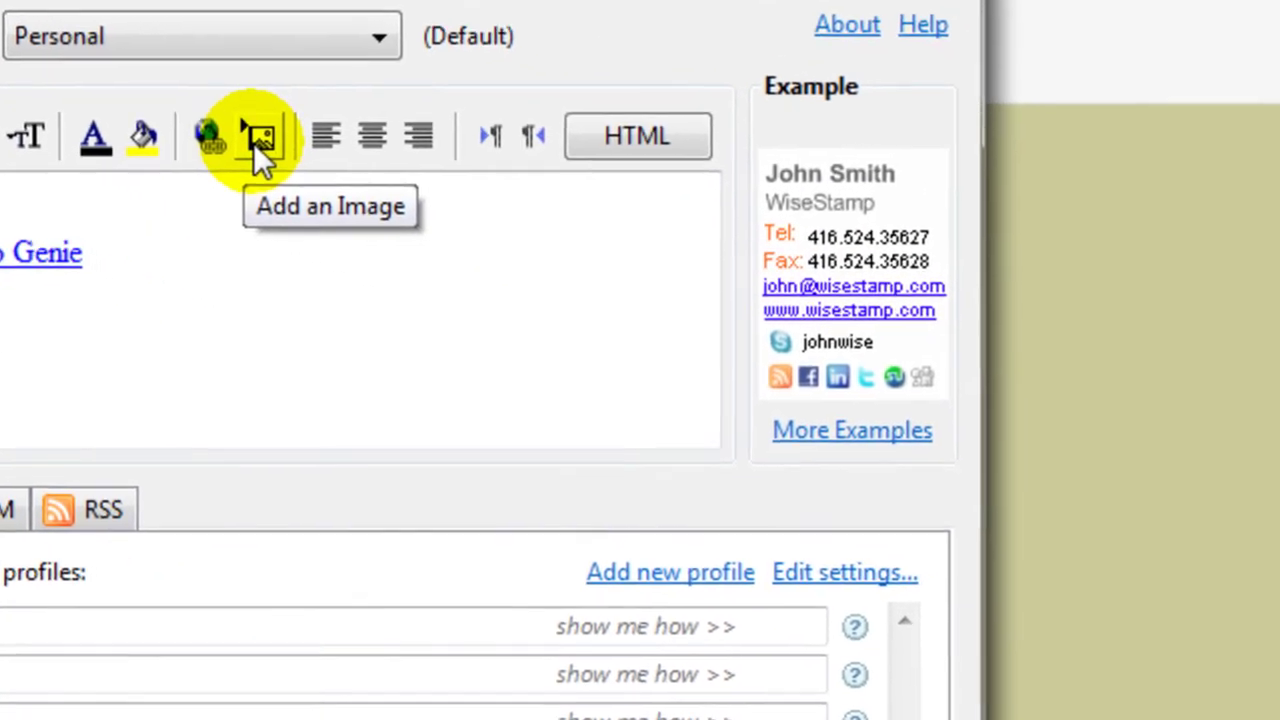
click(495, 255)
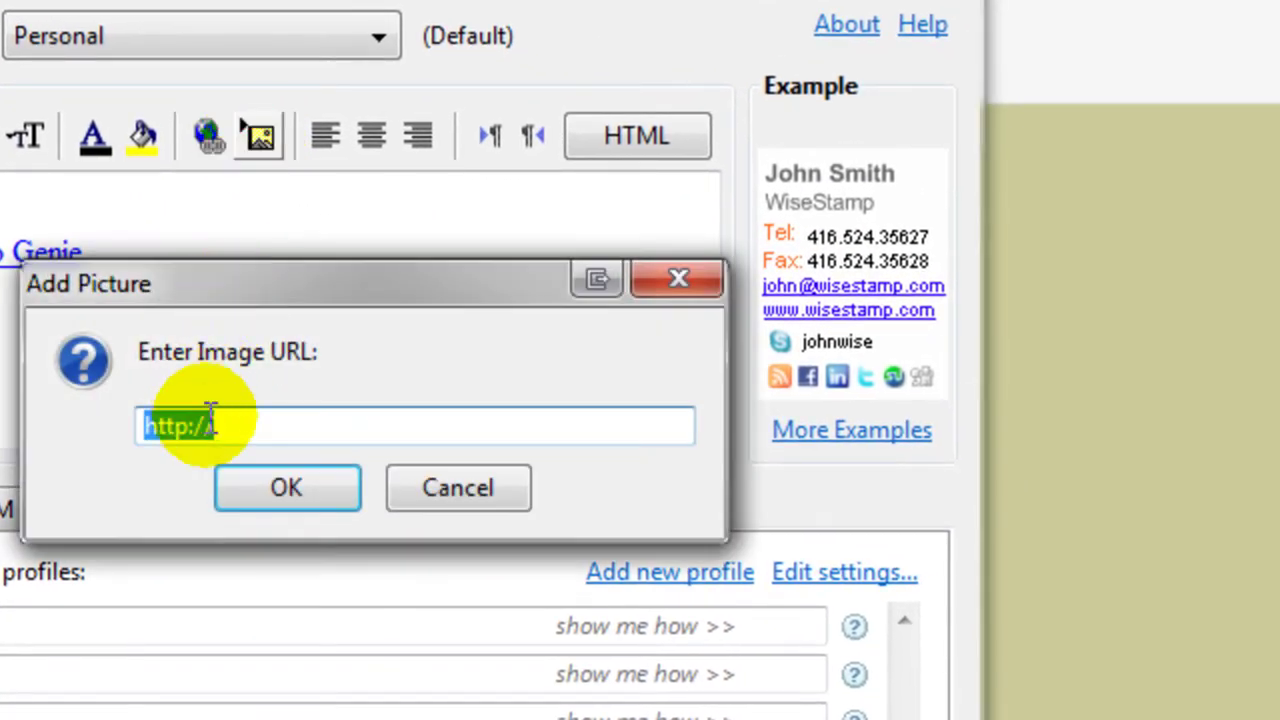
drag(243, 424, 129, 430)
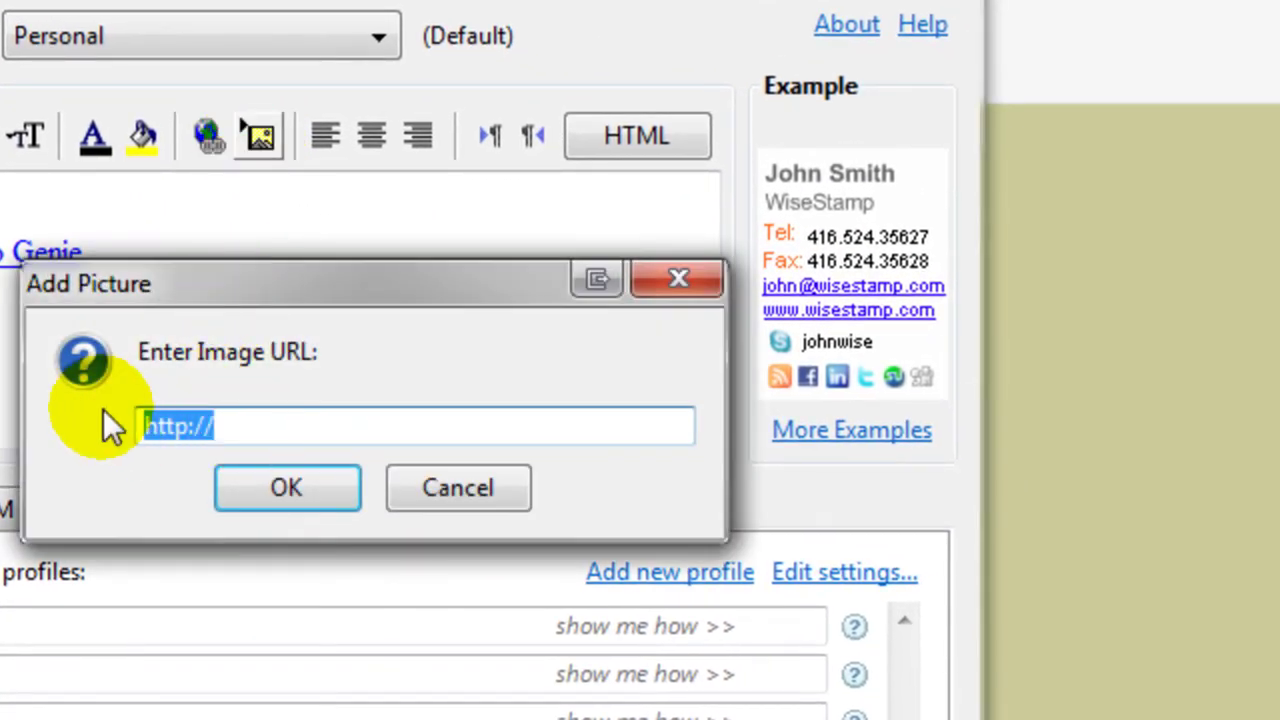
key(ctrl+v)
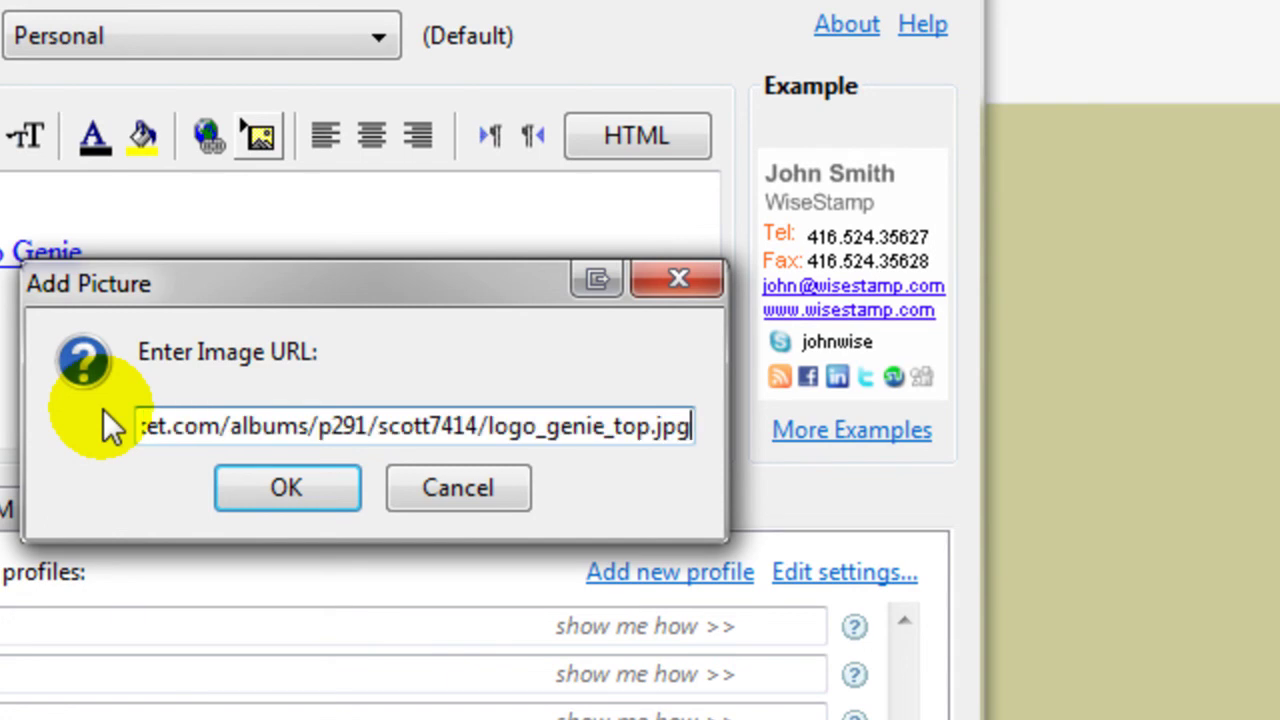
click(287, 487)
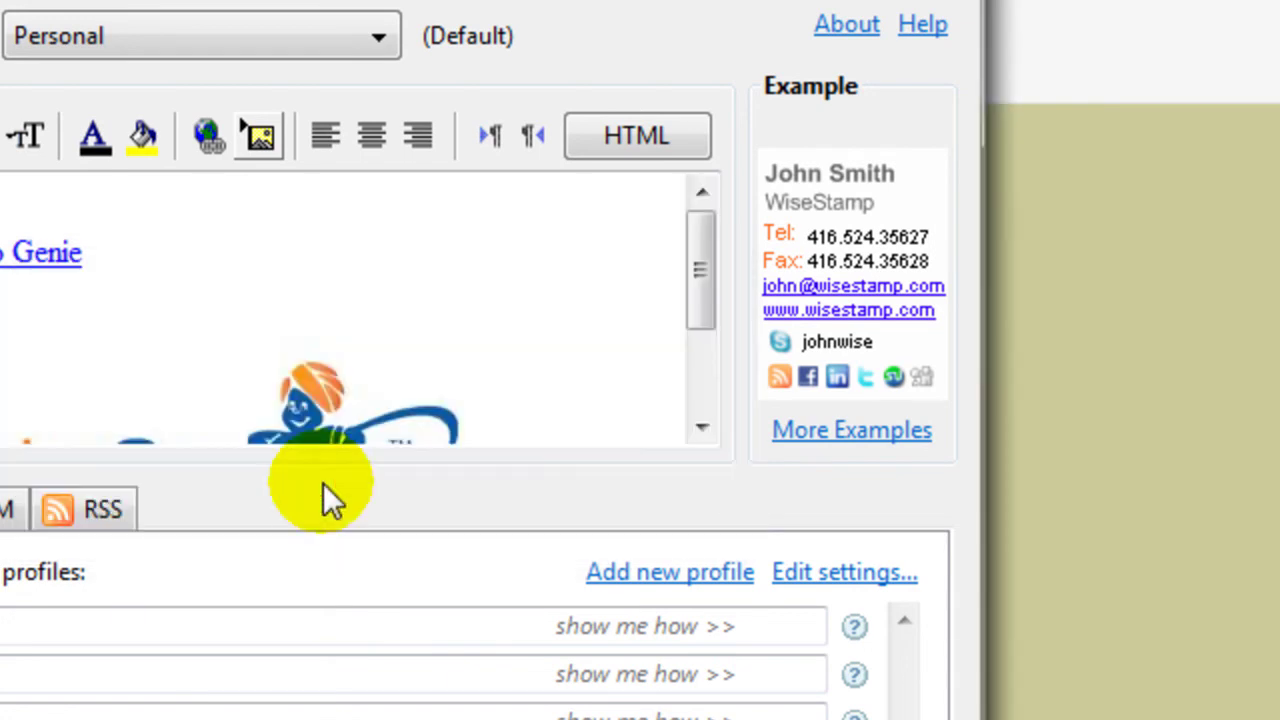
drag(700, 285, 700, 380)
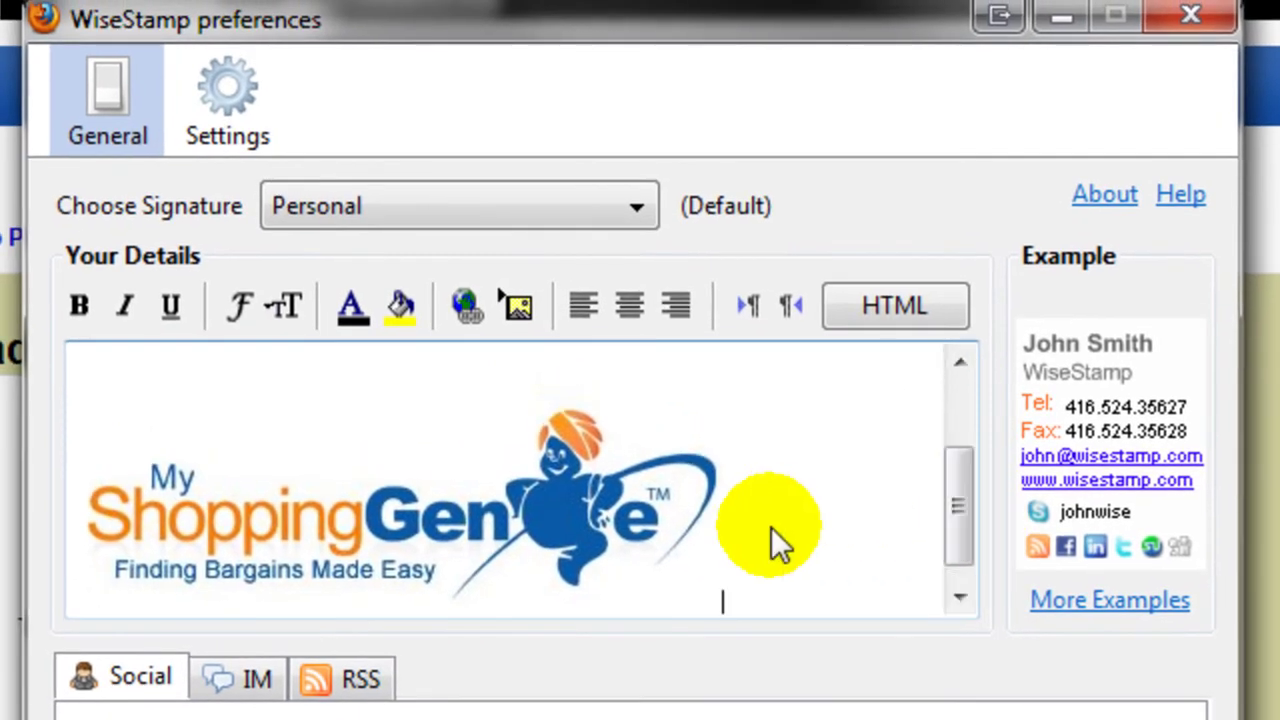
click(511, 529)
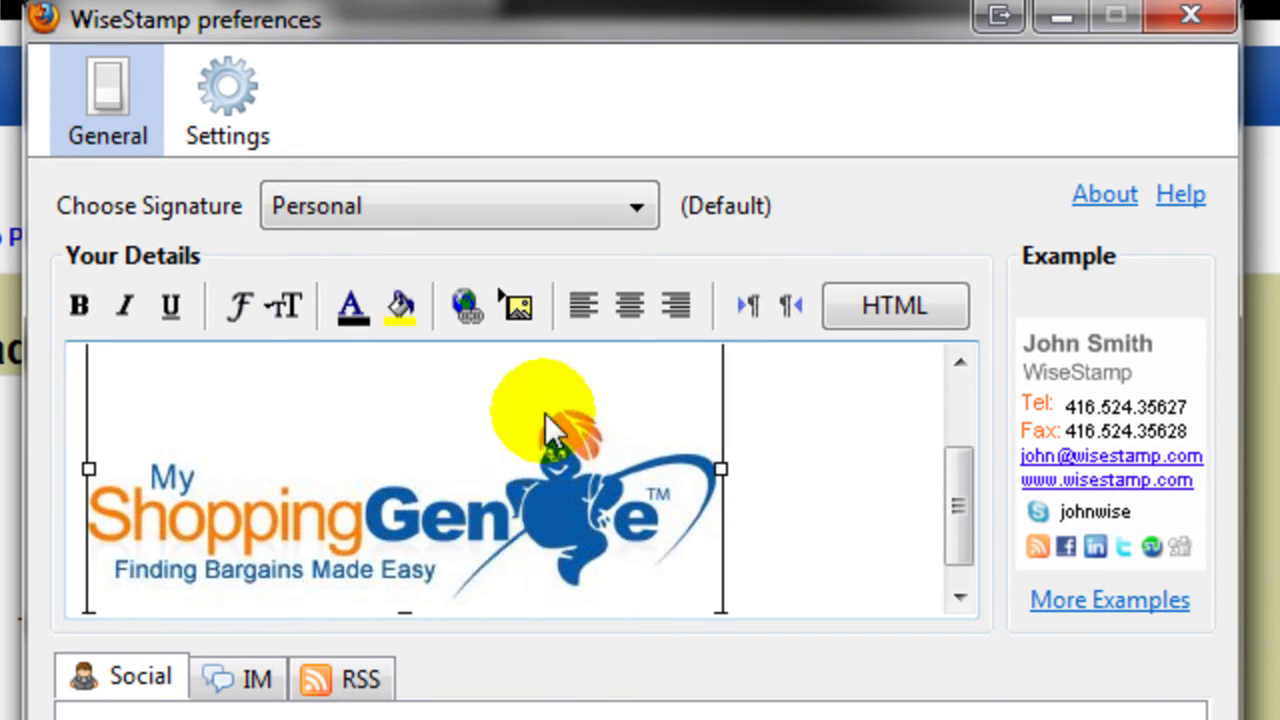
click(467, 309)
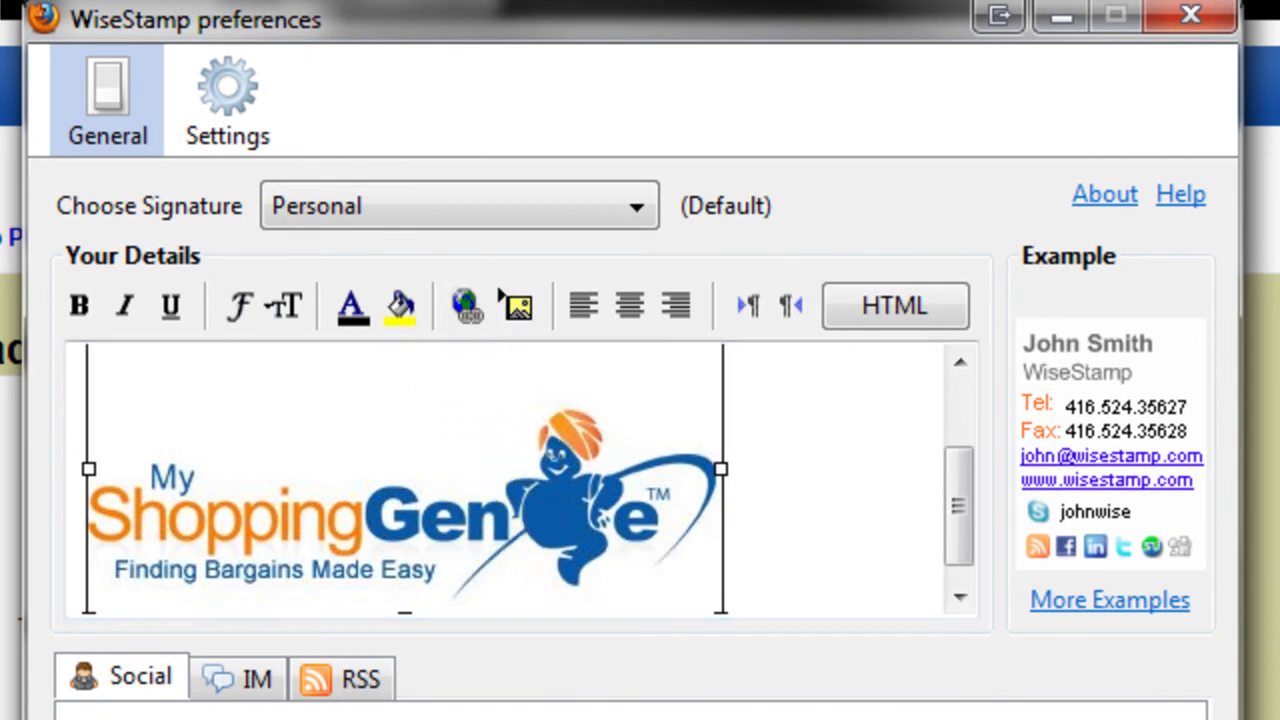
click(468, 308)
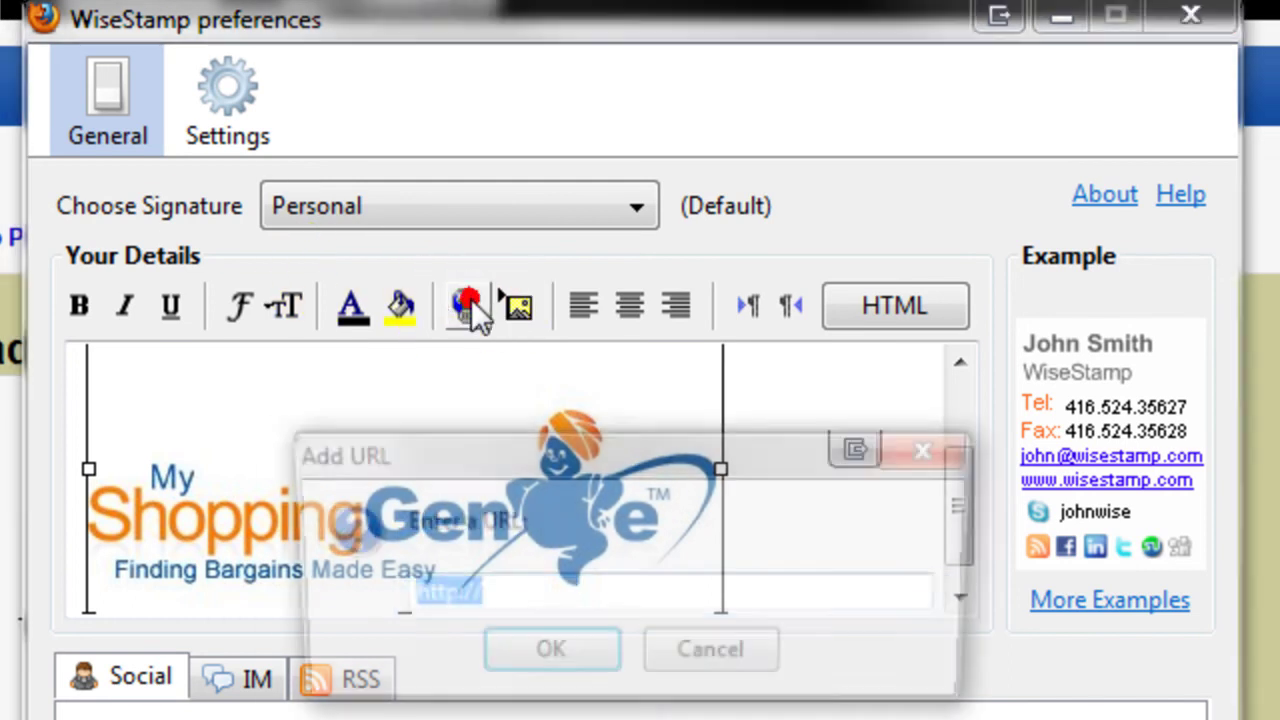
click(514, 586)
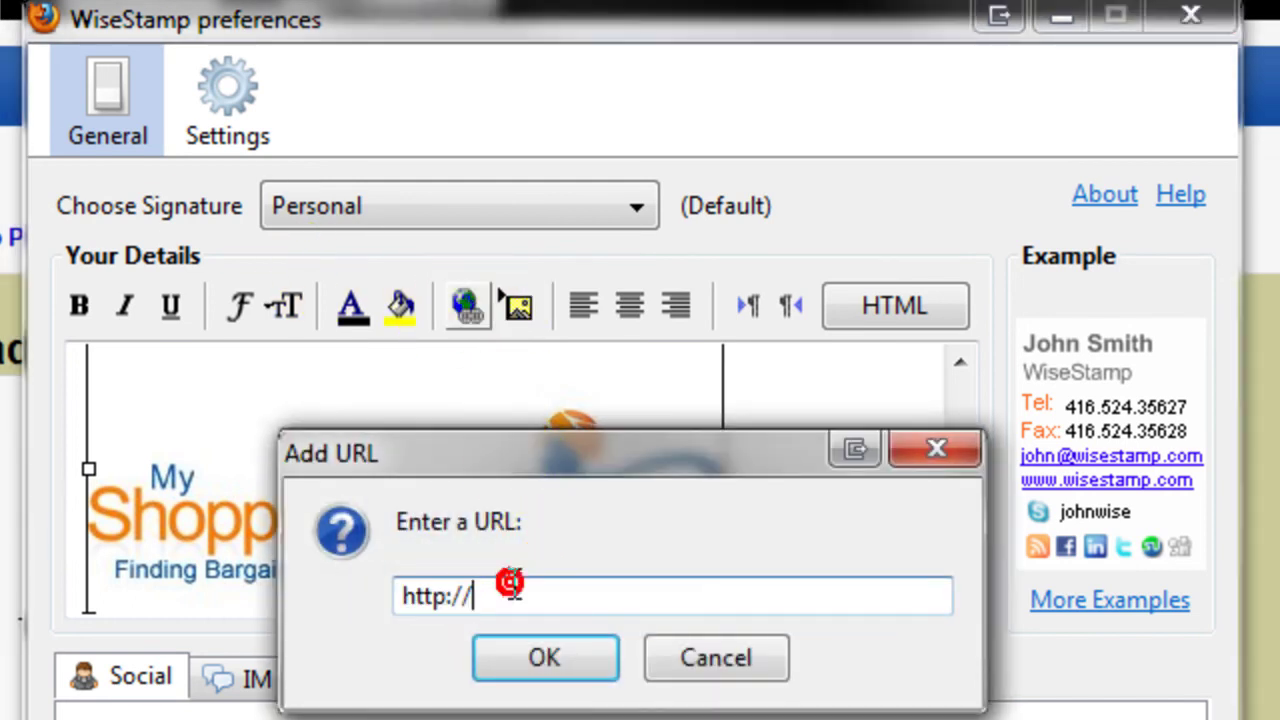
text(mysho)
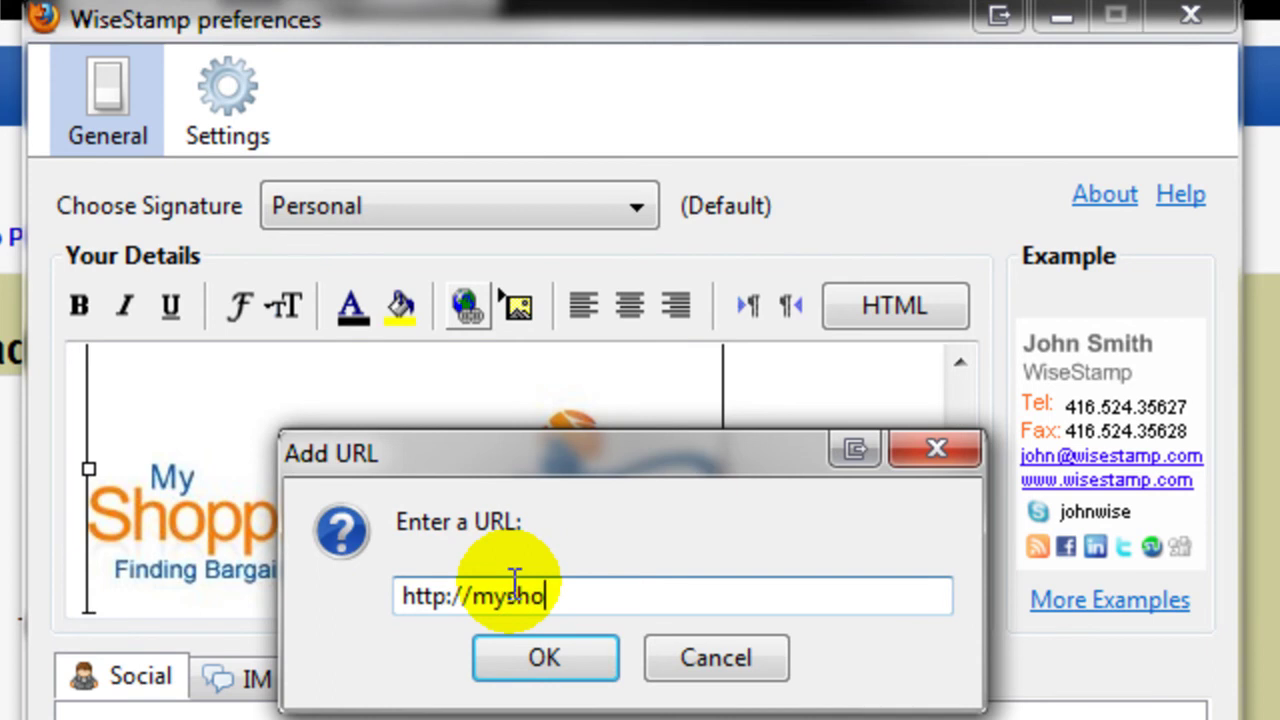
text(ppinggeni)
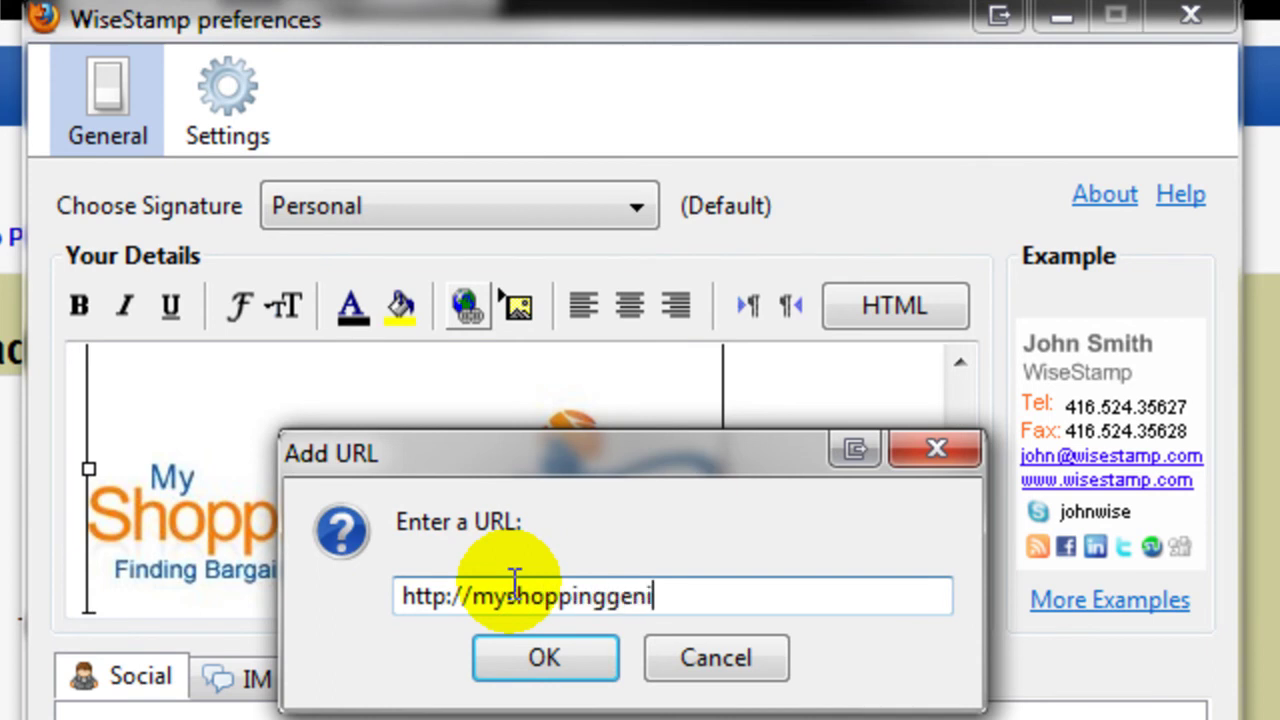
text(e.com)
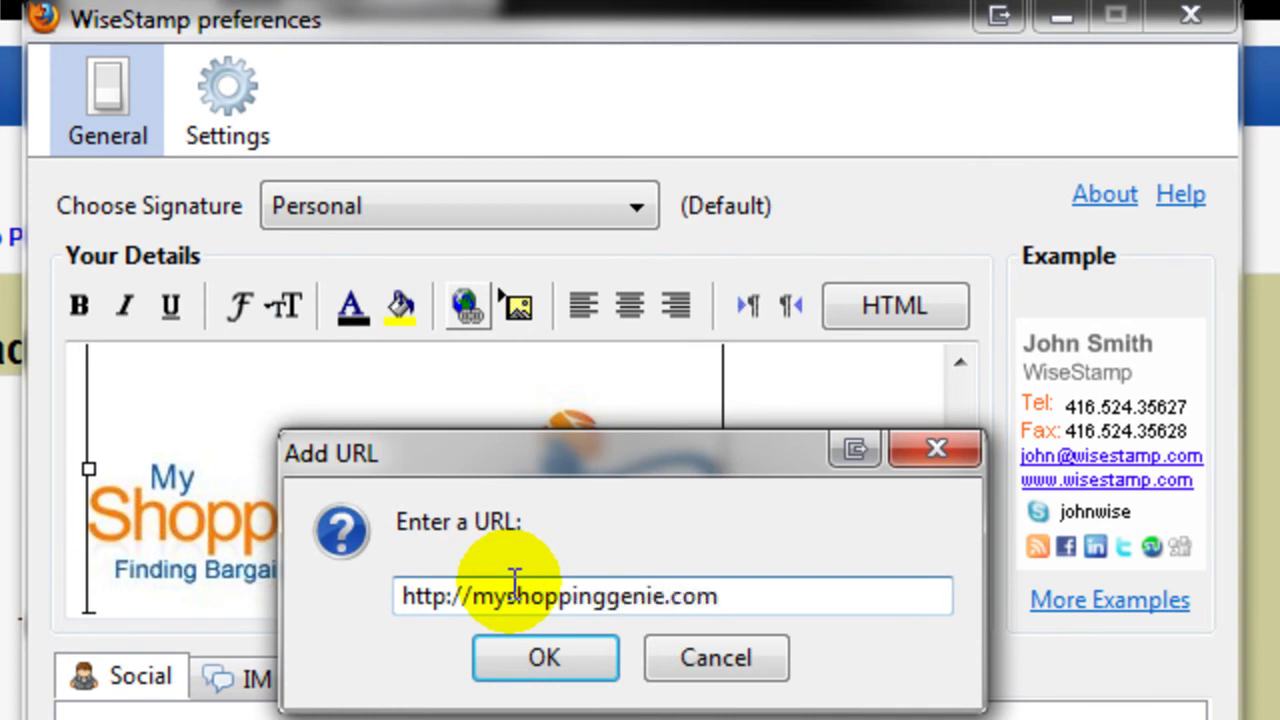
text(/getahea)
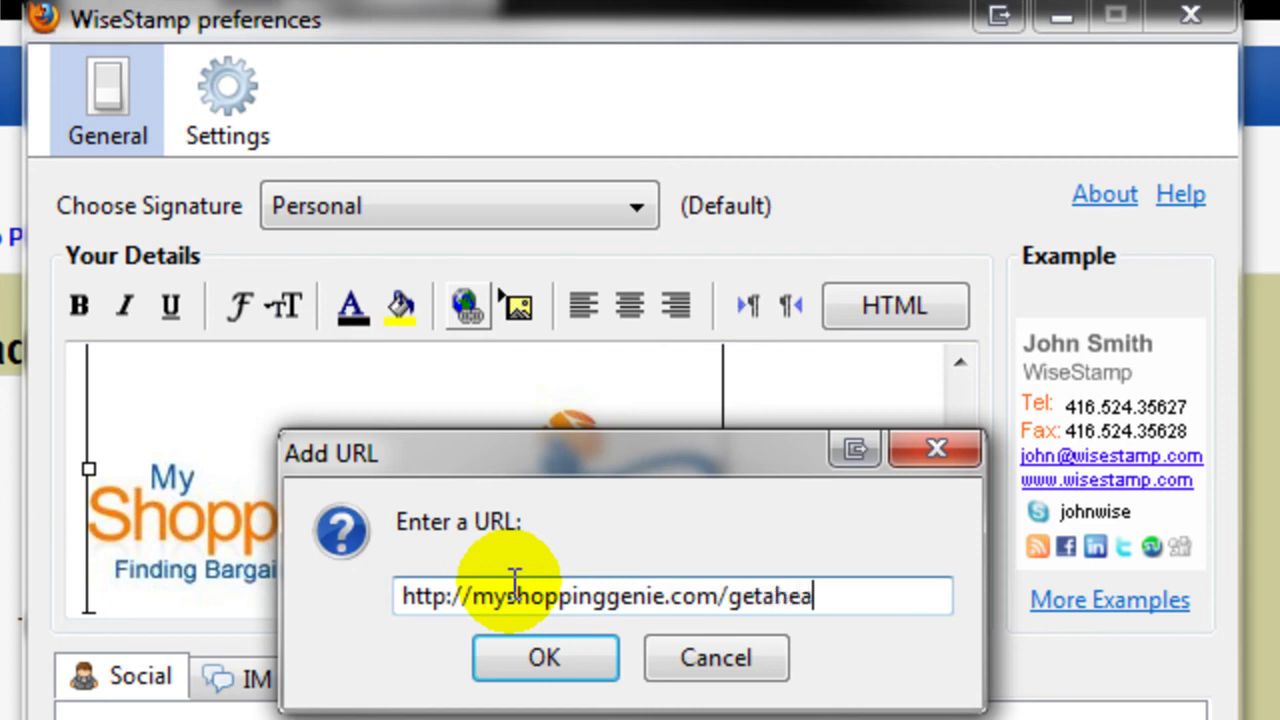
text(d)
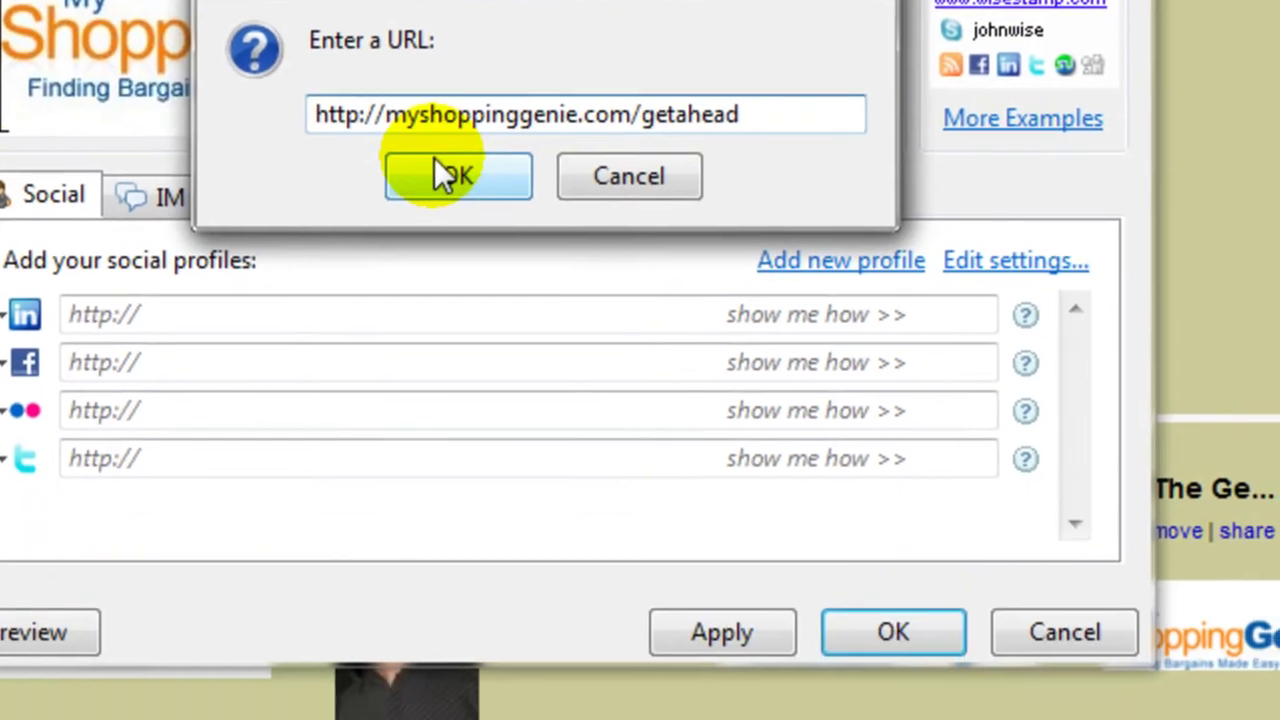
click(528, 566)
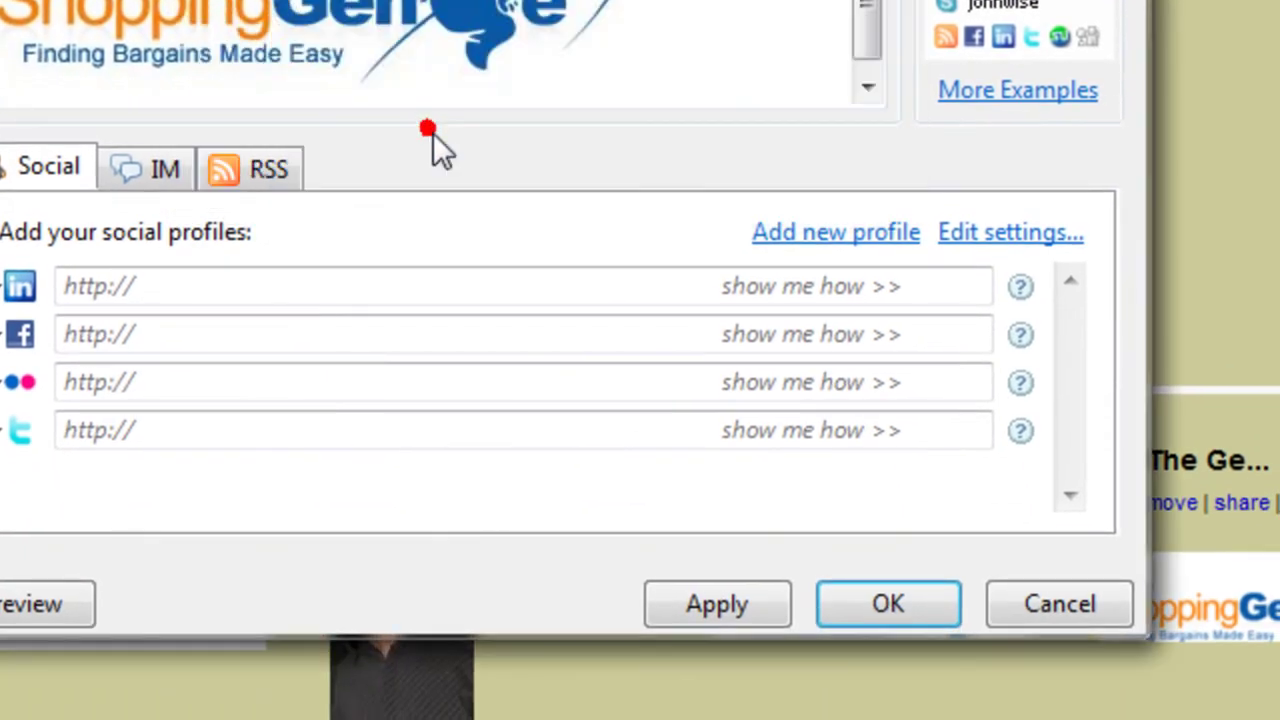
Review the social profile fields, then apply the signature changes and close preferences.
click(185, 345)
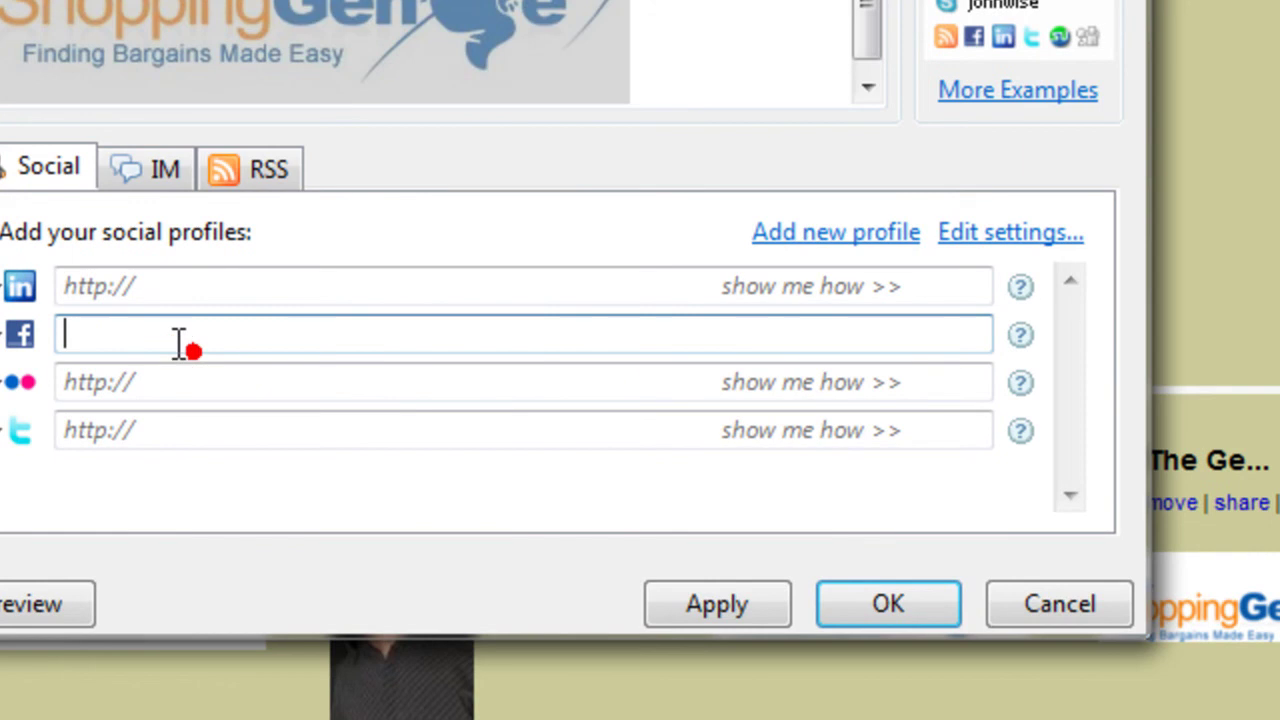
click(181, 283)
click(130, 430)
click(137, 381)
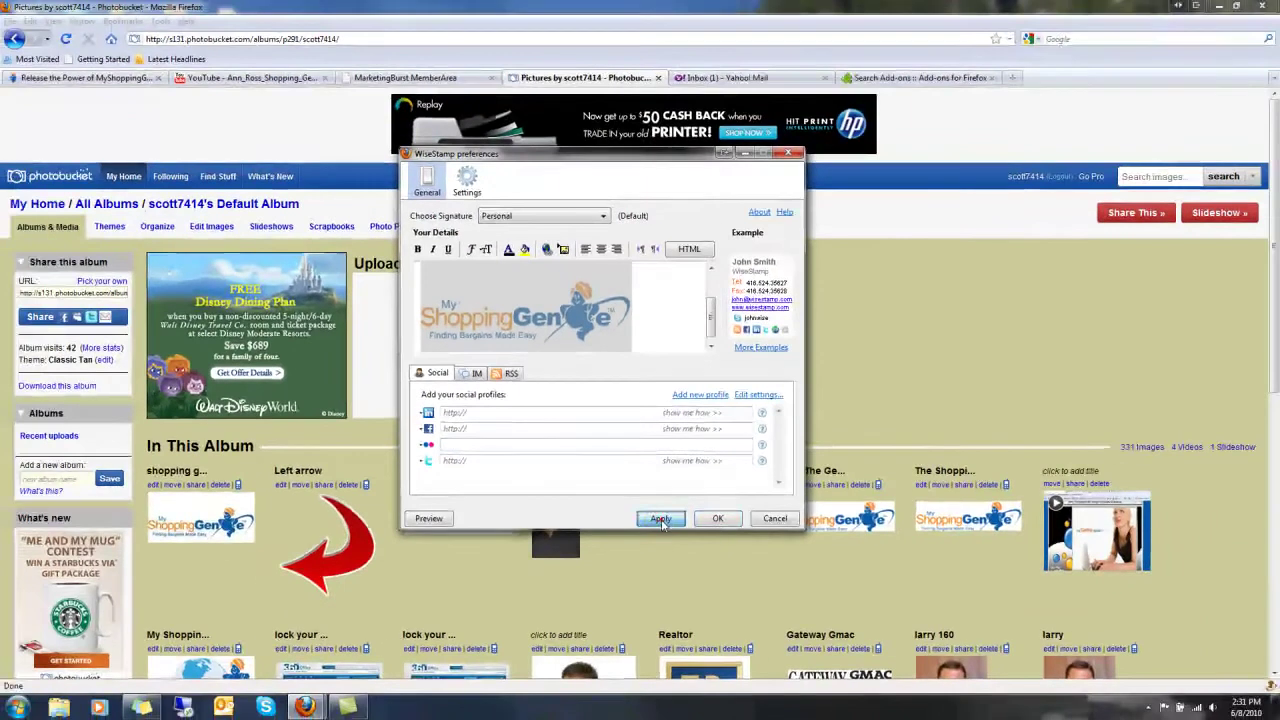
click(660, 518)
click(716, 518)
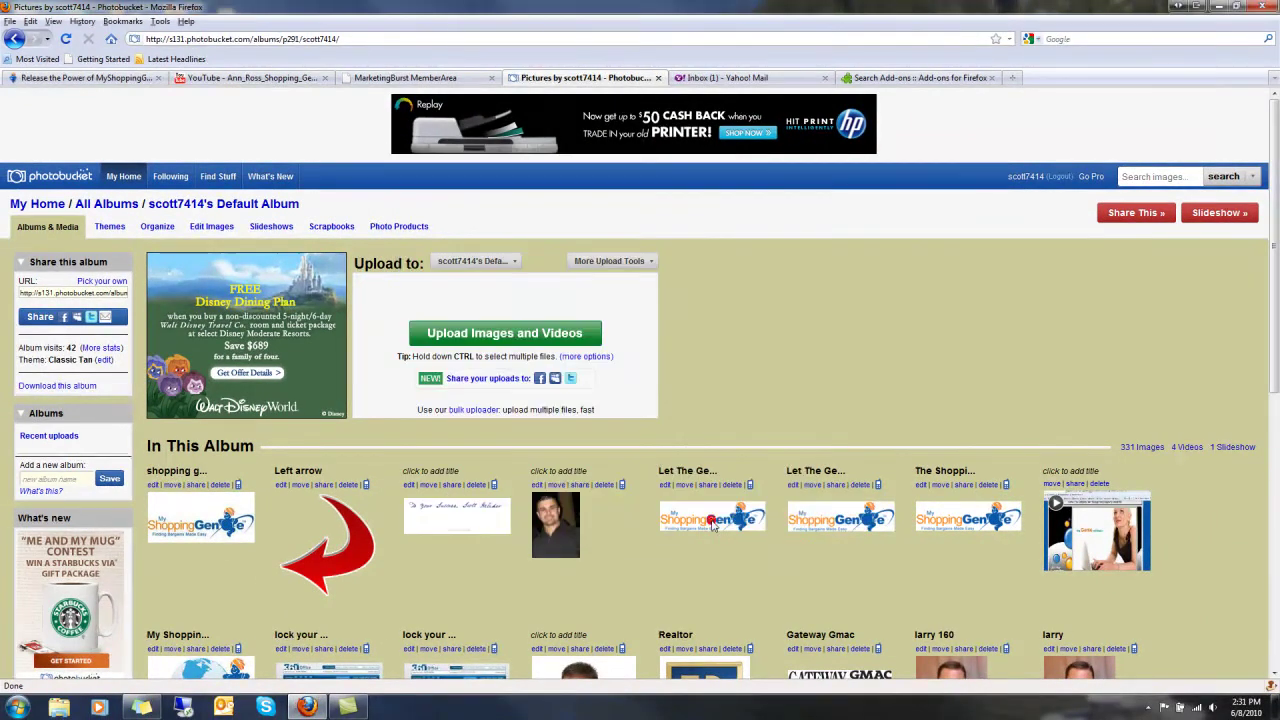
Start a new Yahoo Mail message showing the WiseStamp signature and begin entering a recipient.
click(748, 79)
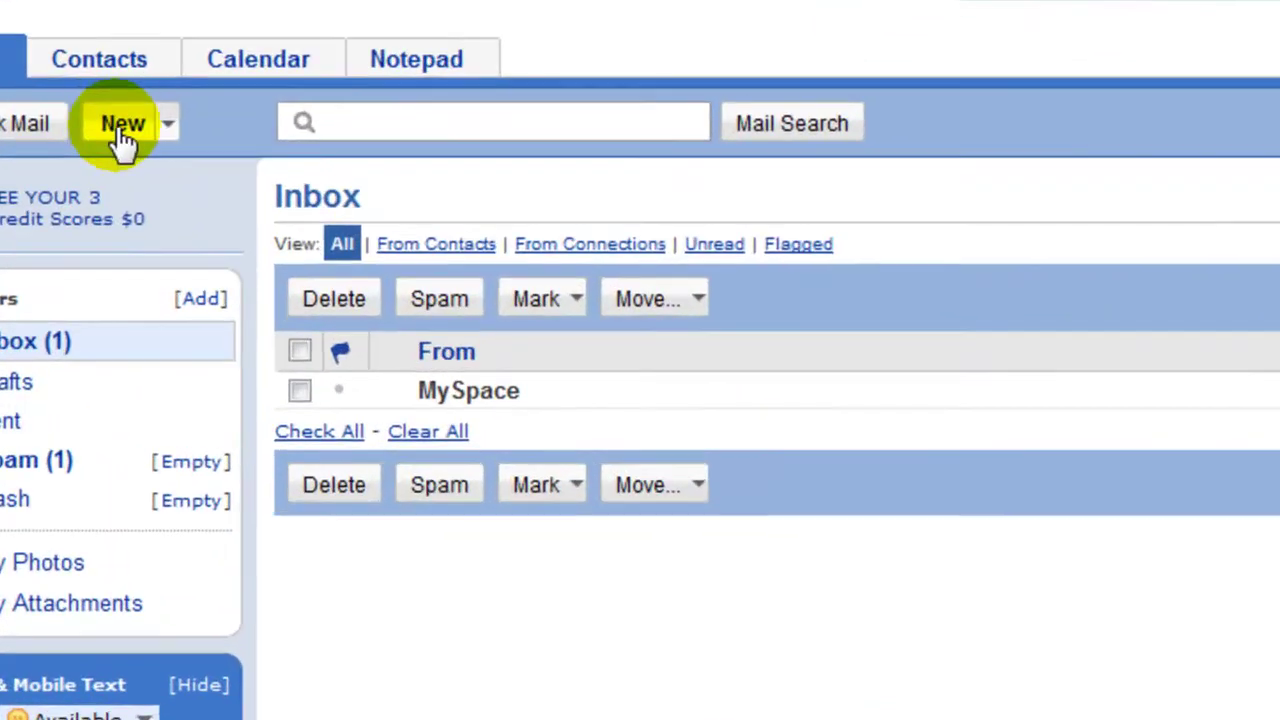
click(80, 268)
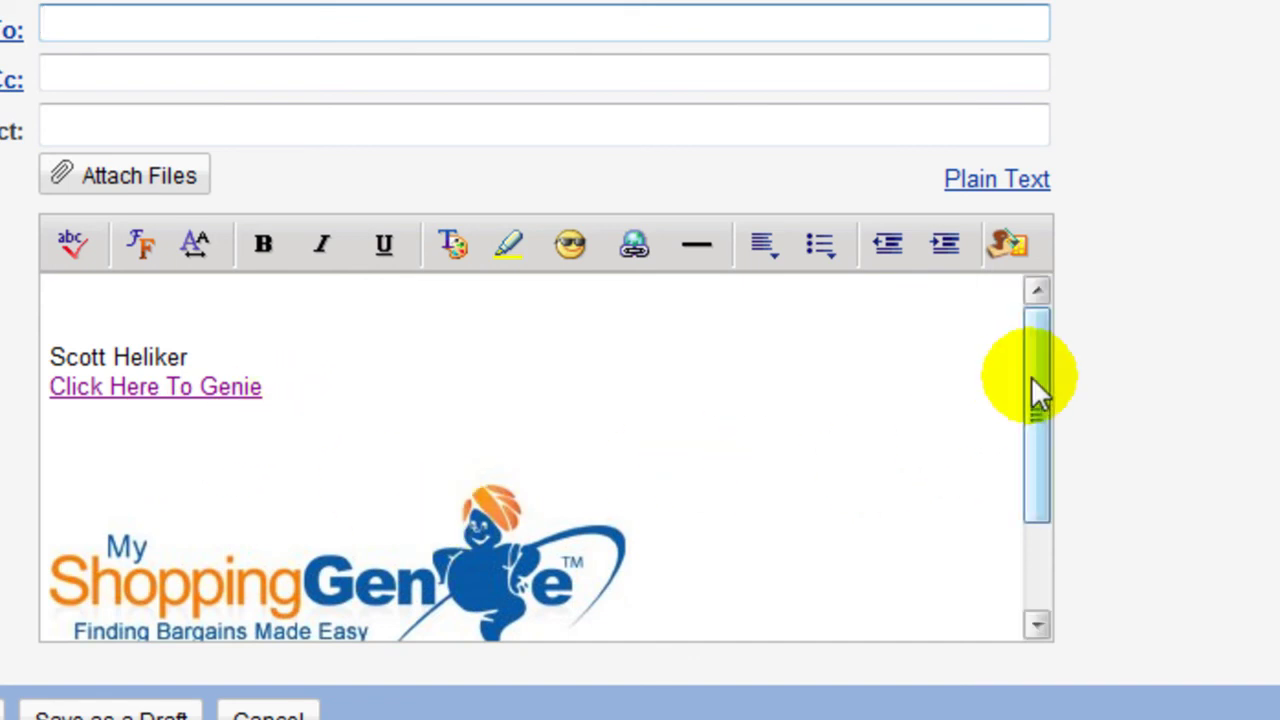
drag(1031, 376, 1040, 540)
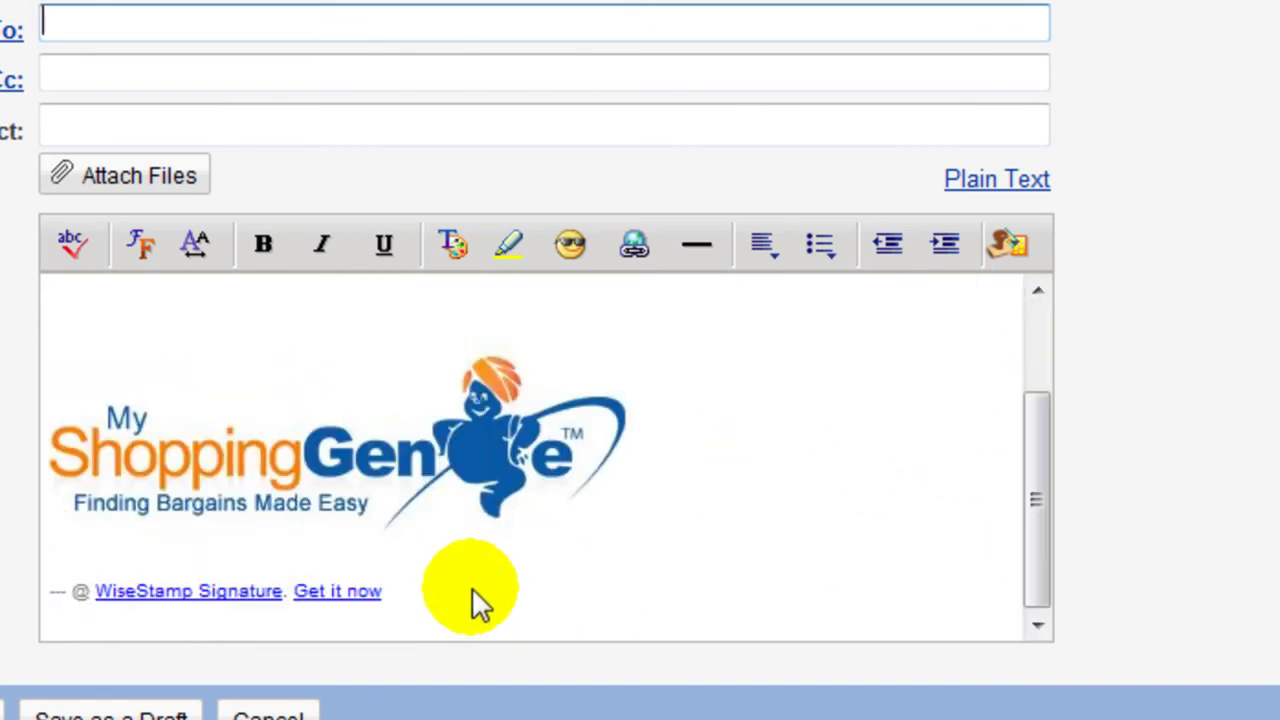
drag(1036, 600, 1030, 522)
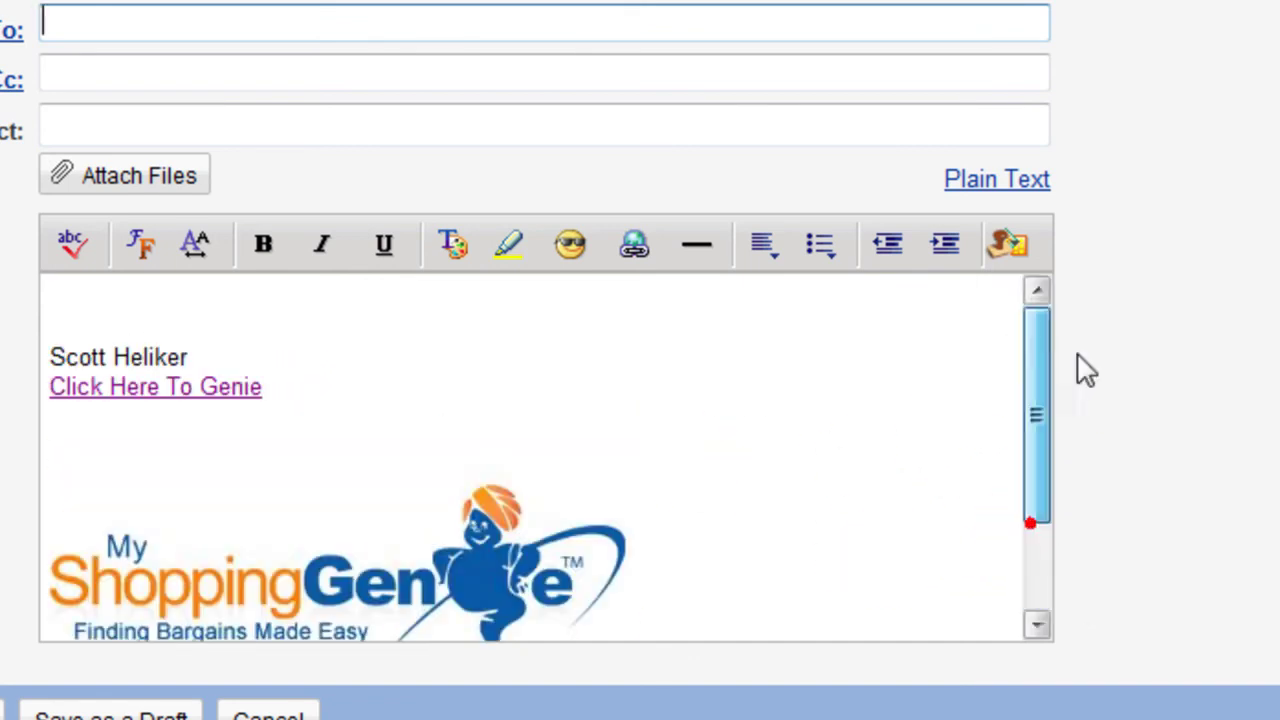
click(140, 15)
text(s)
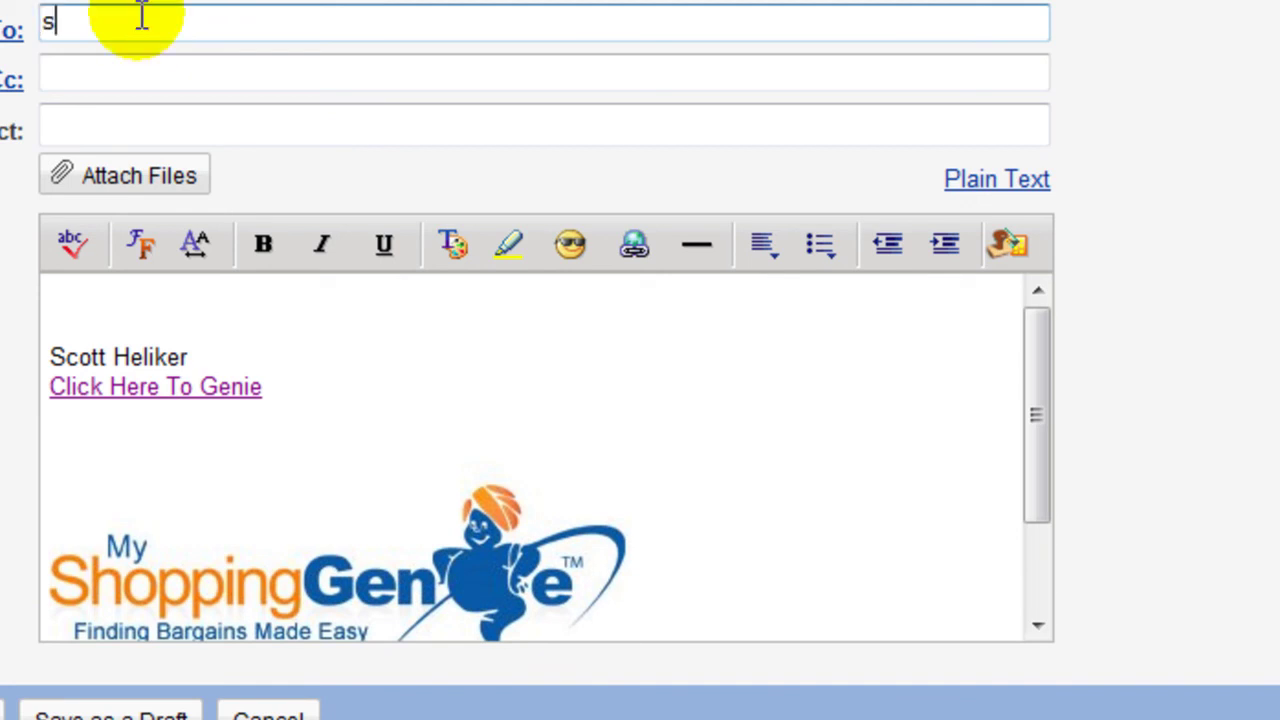